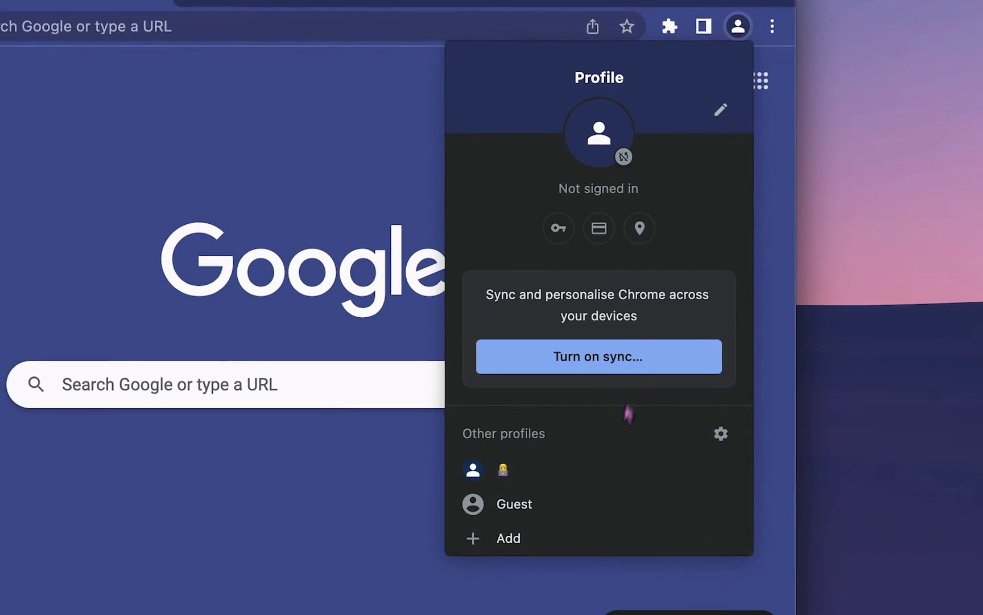
Add a new Chrome profile without signing in and arrange its window beside the other profile's
left_click(527, 542)
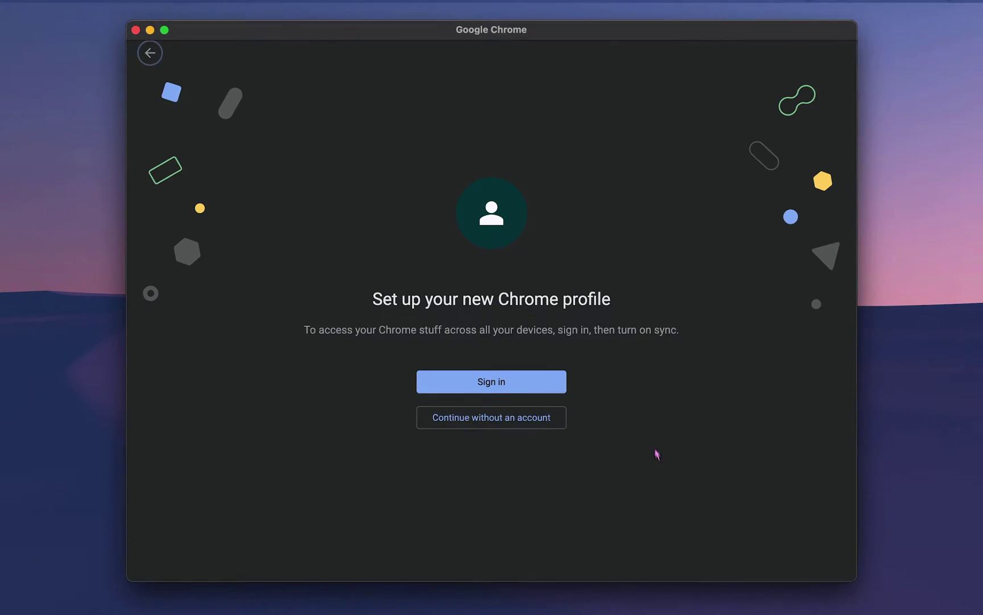
left_click(481, 420)
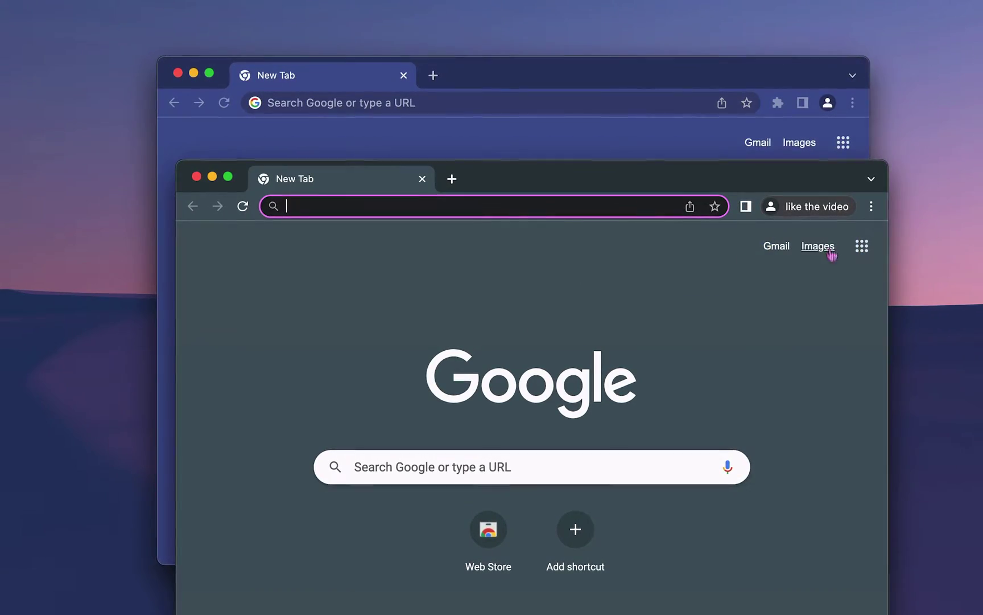
left_click_drag(547, 194, 483, 189)
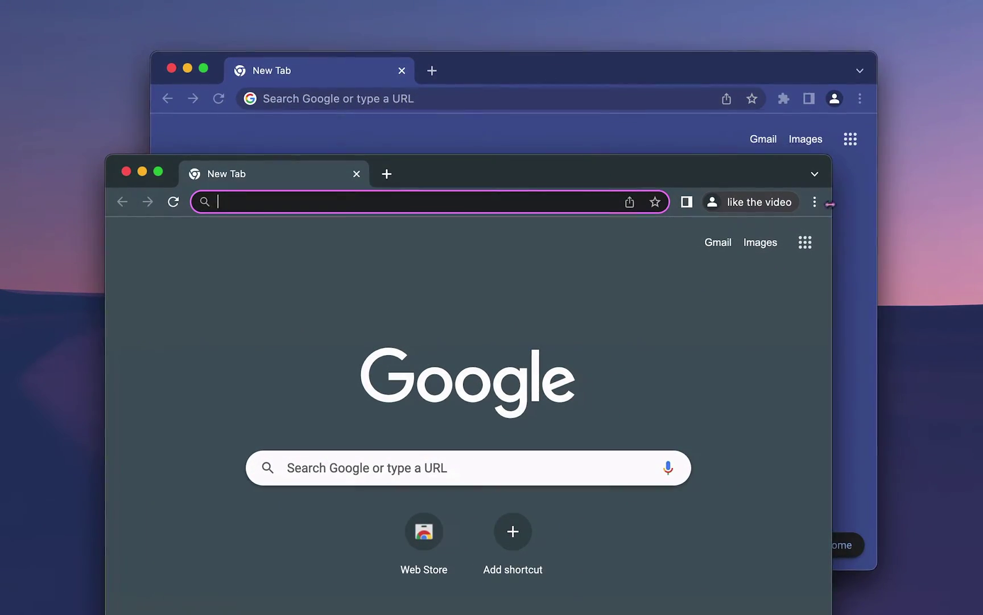
left_click(810, 206)
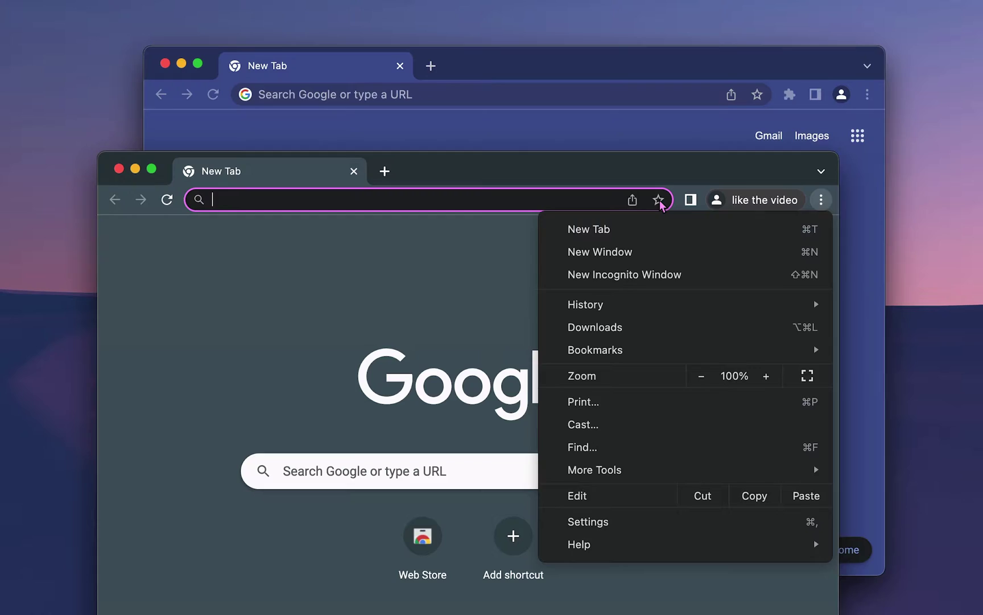
left_click(667, 142)
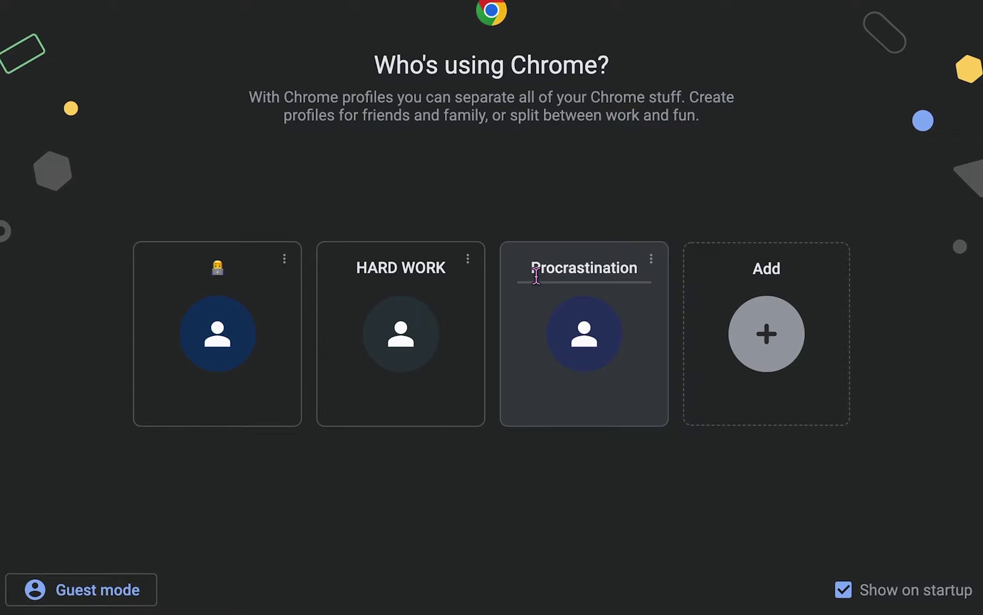
Quit Chrome, relaunch it and open the Procrastination profile
key("super+q")
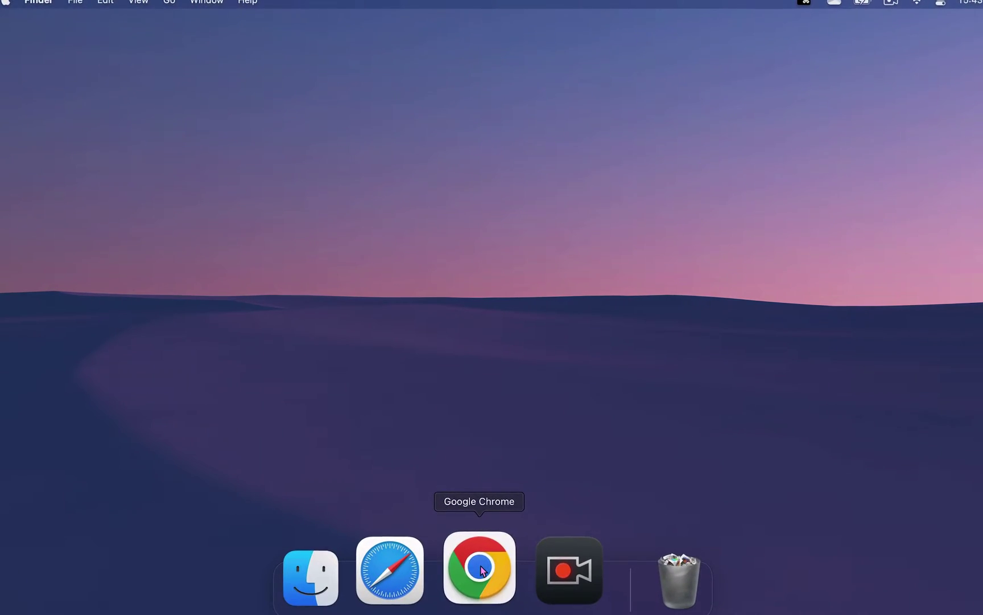
left_click(481, 569)
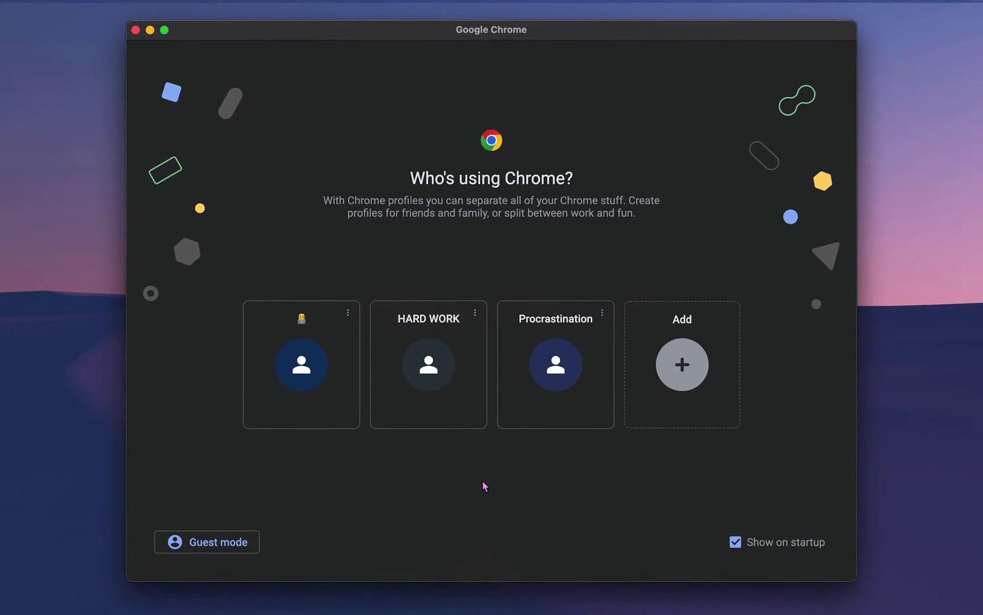
left_click(533, 382)
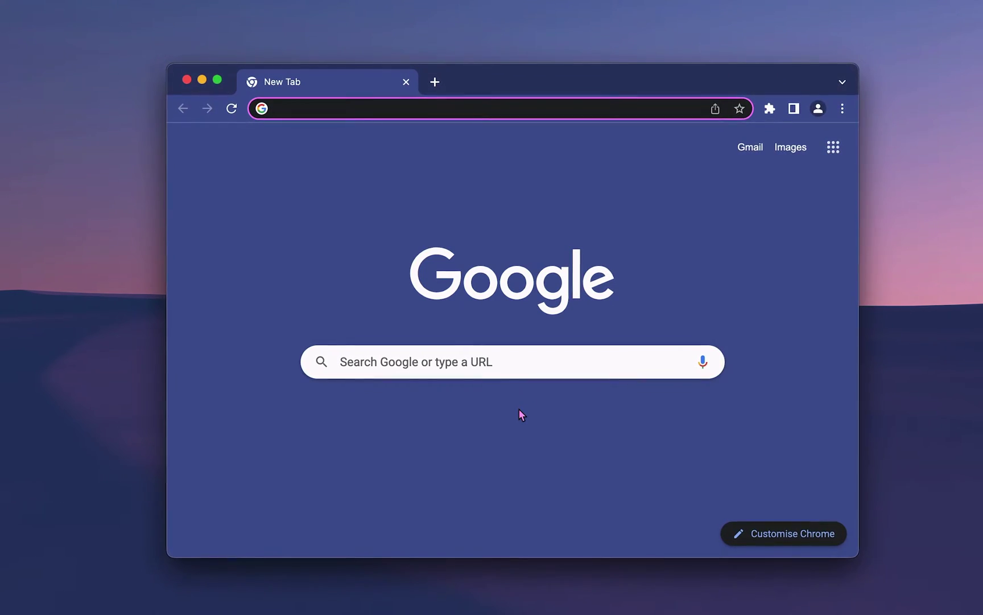
Use the profile switcher to open a window for the HARD WORK profile
key("super+shift+m")
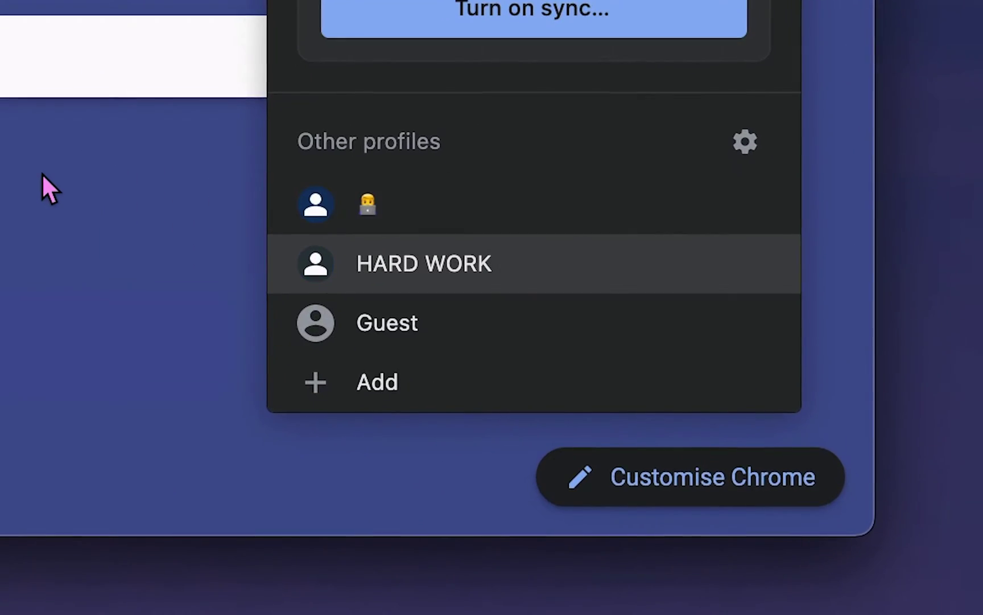
key("Down")
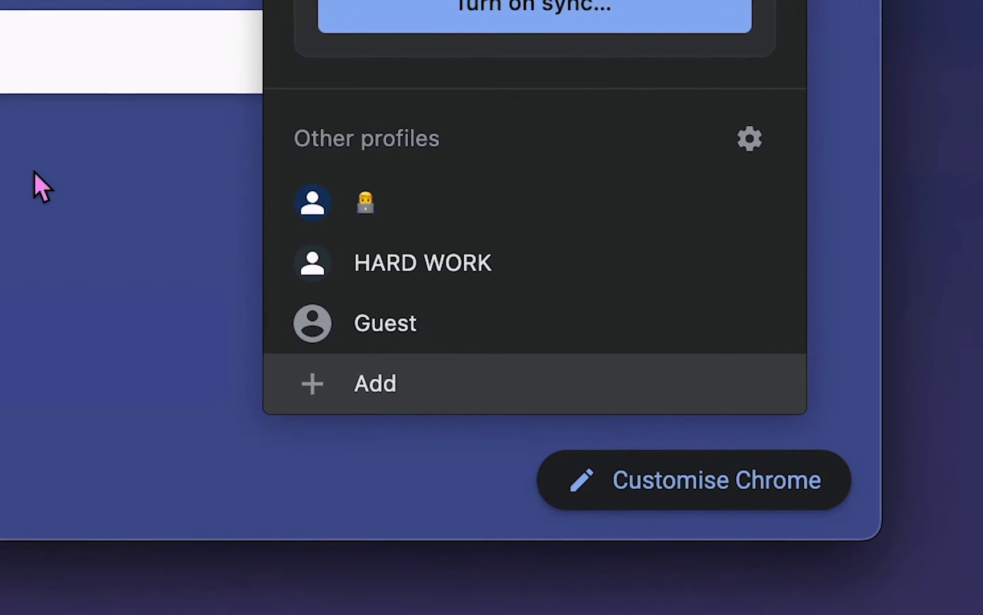
key("Up")
key("Up")
key("Up")
key("Down")
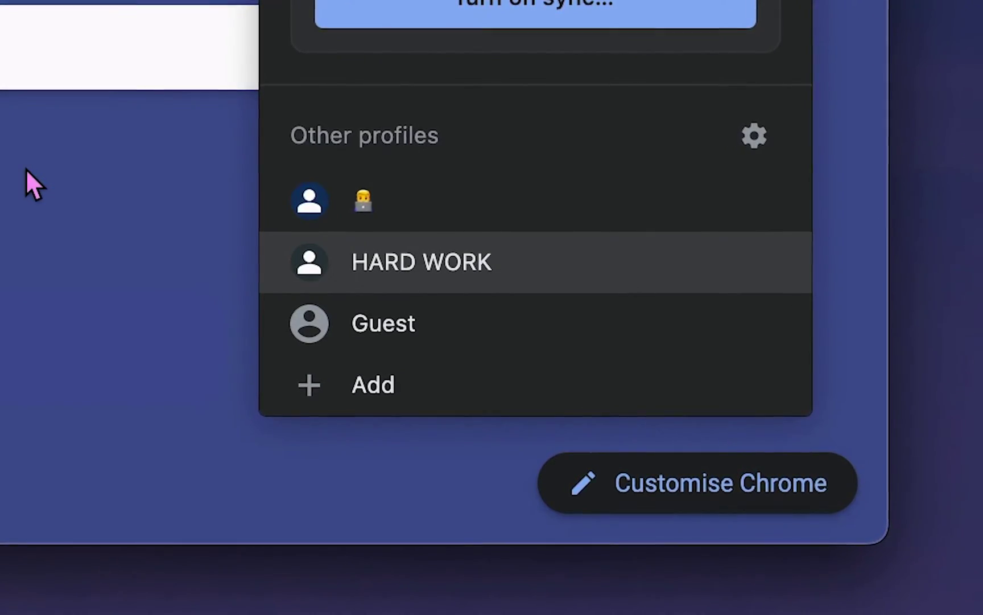
key("Return")
left_click(802, 143)
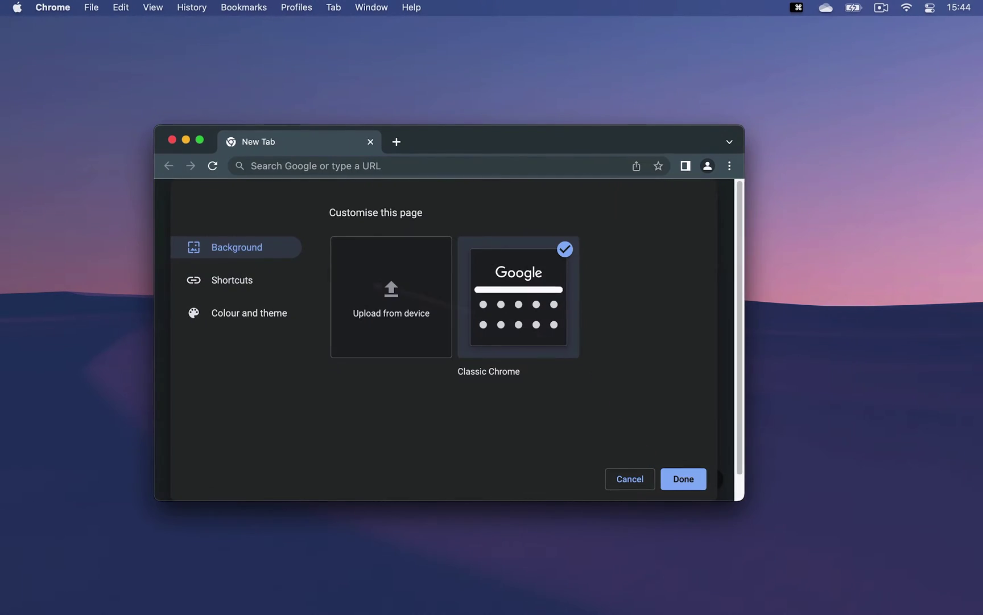
Apply a custom pink theme colour, then switch to the yellow and white preset
left_click(228, 313)
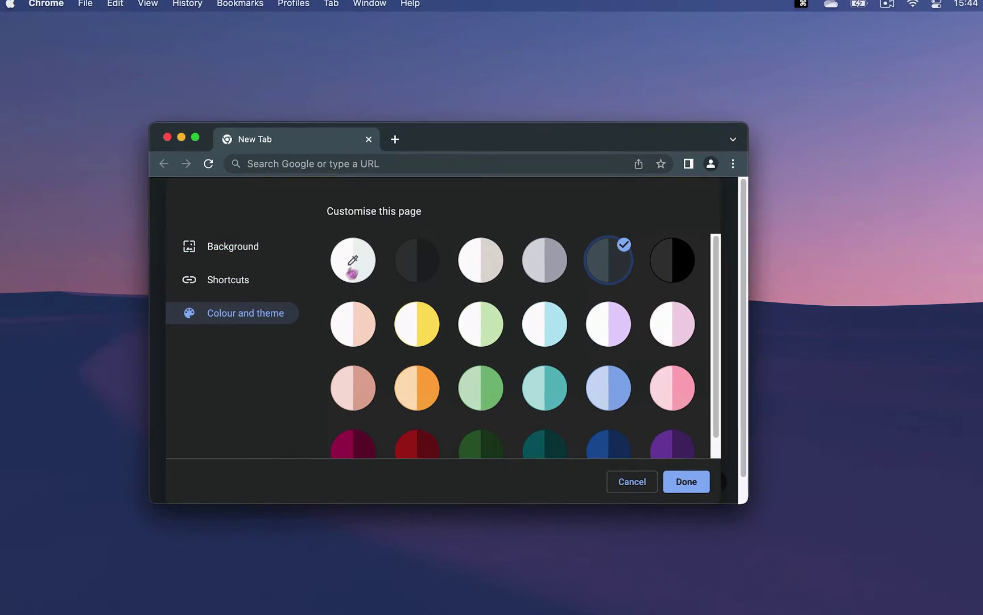
left_click(353, 272)
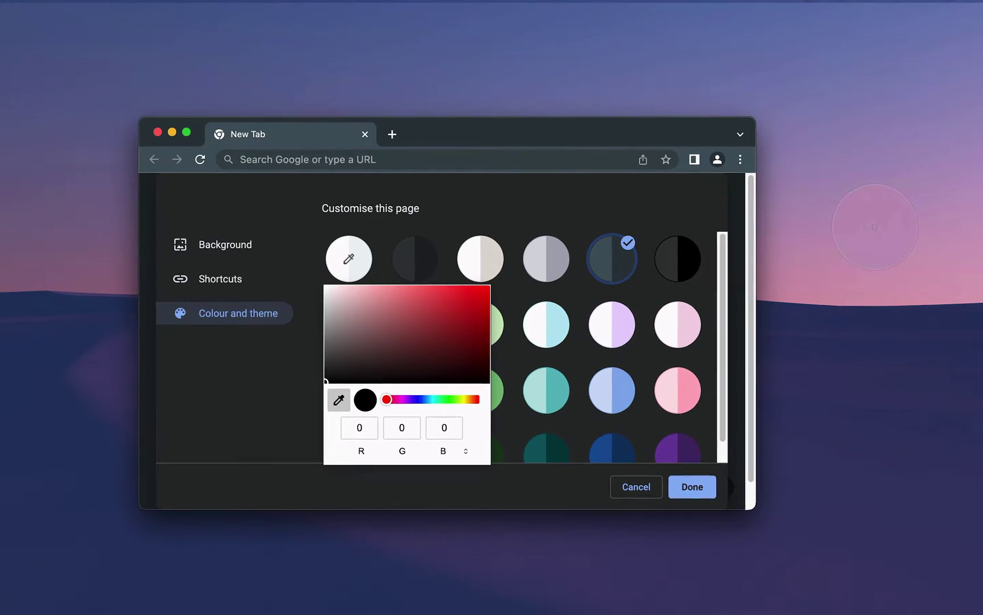
left_click(206, 380)
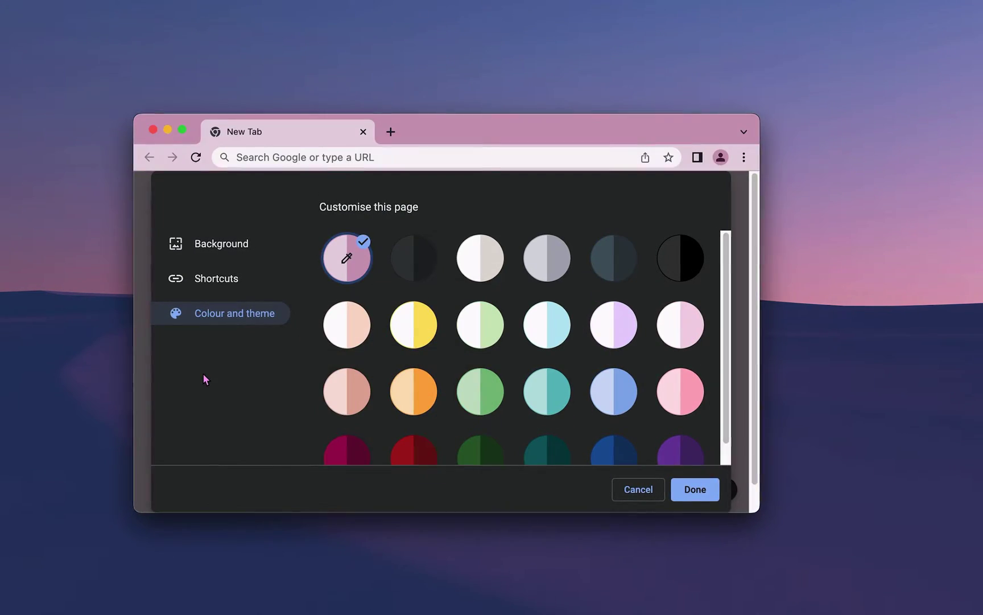
left_click_drag(427, 130, 468, 130)
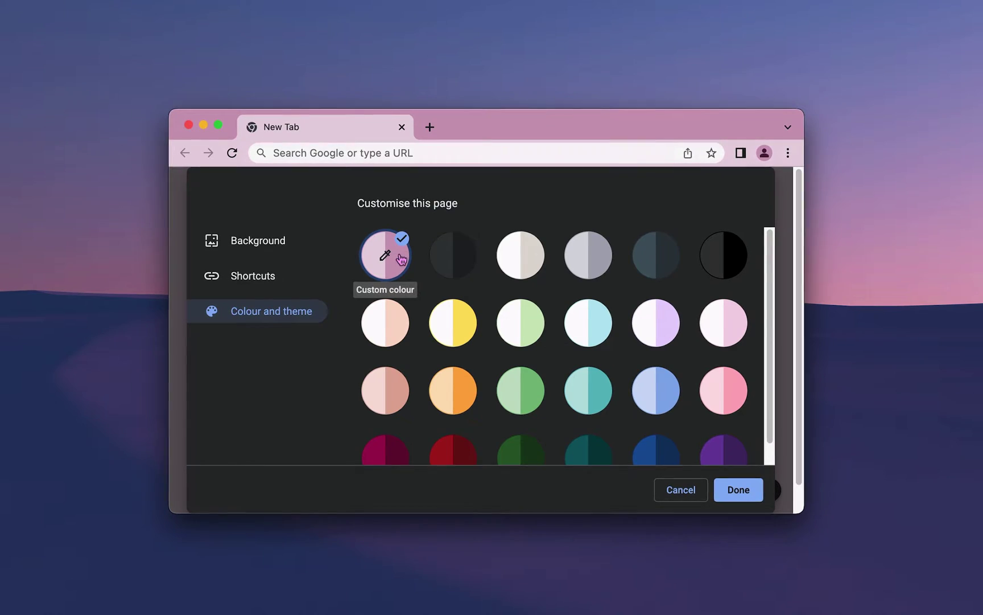
left_click(468, 331)
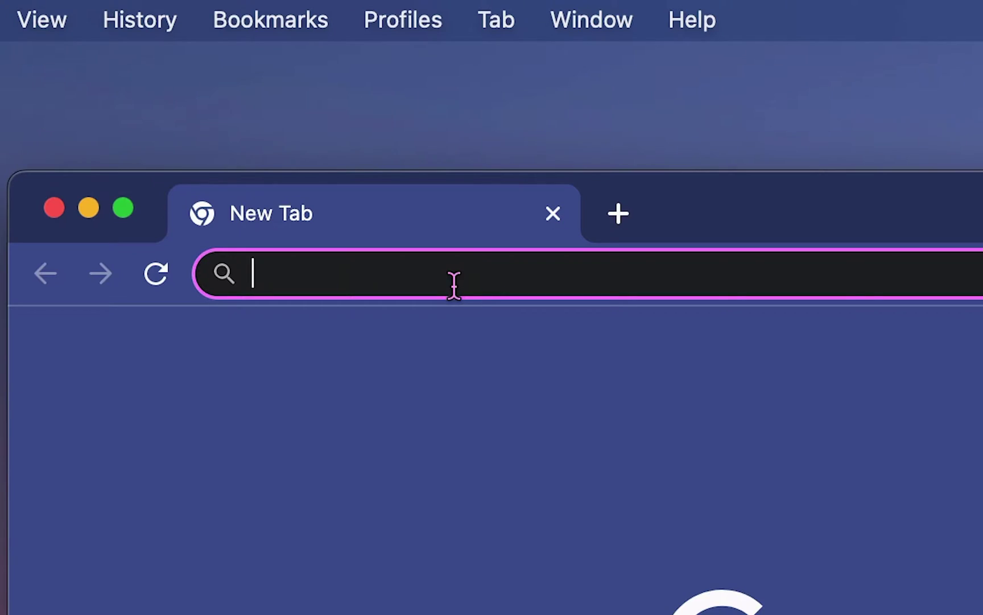
Search for the Chrome Web Store, browse Themes to a dark theme and add it to Chrome
type("chrome web sotre")
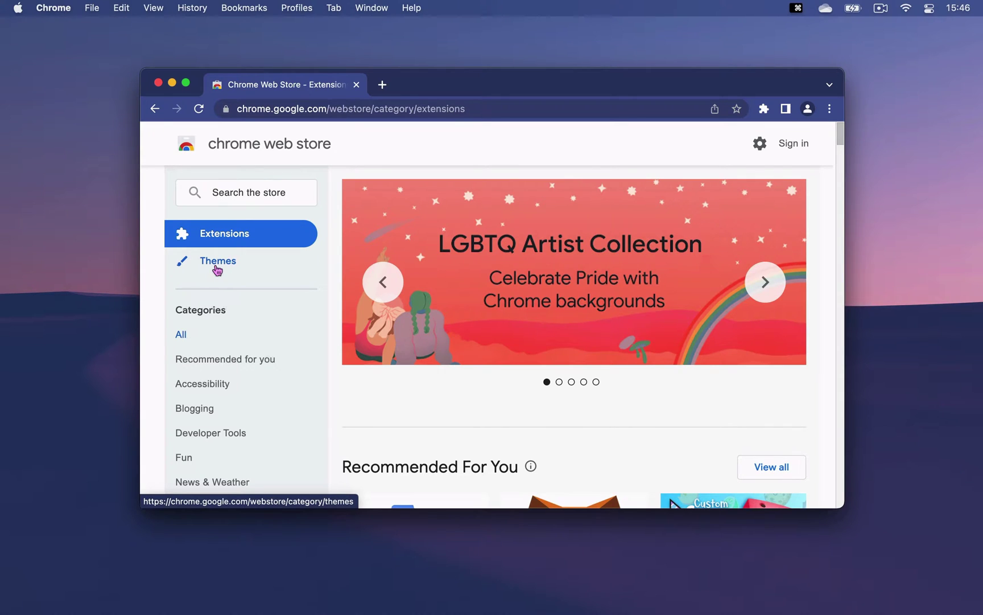
left_click(217, 261)
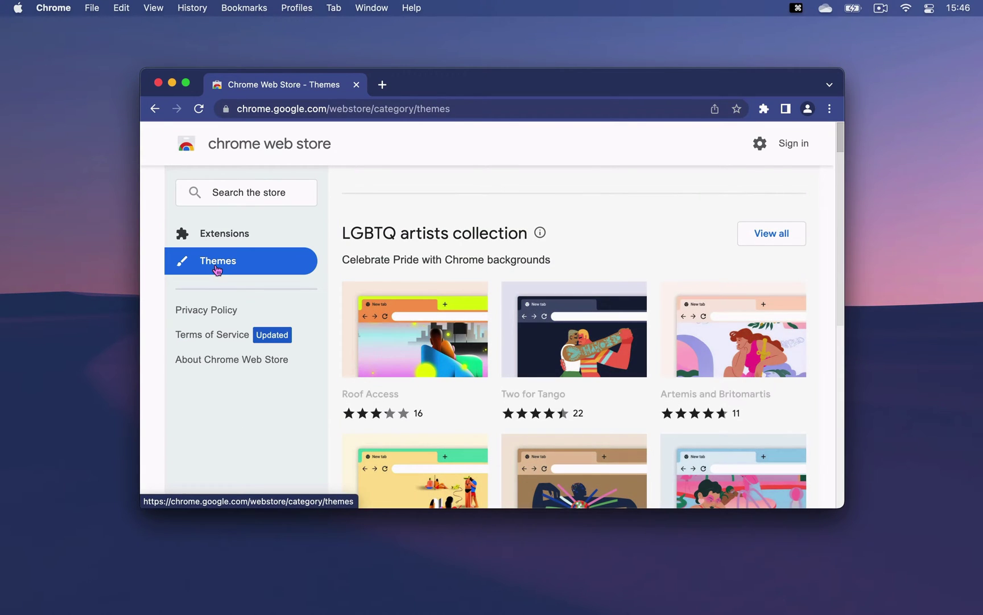
double_click(491, 79)
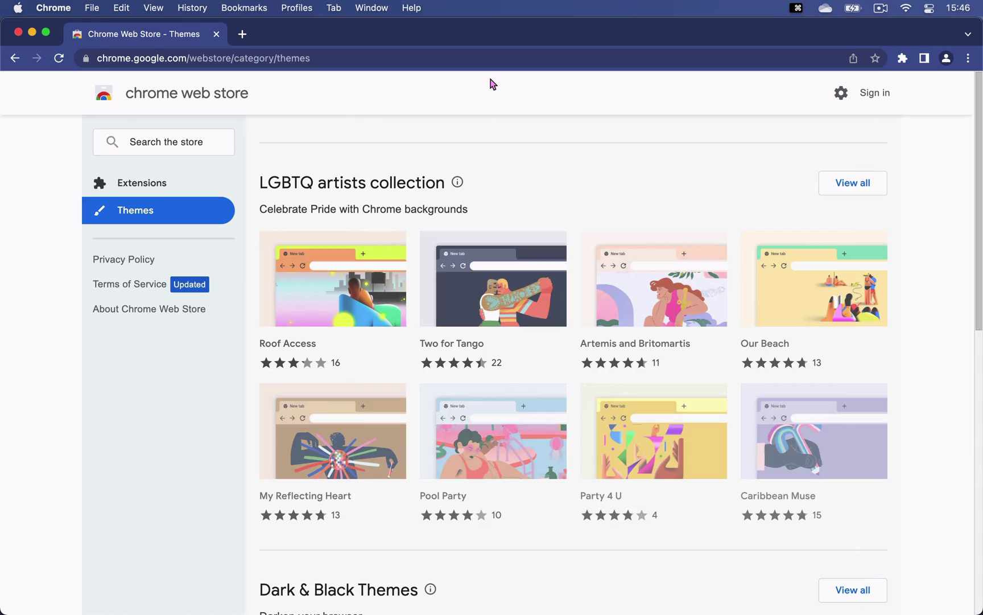
scroll(682, 473, "down", 10)
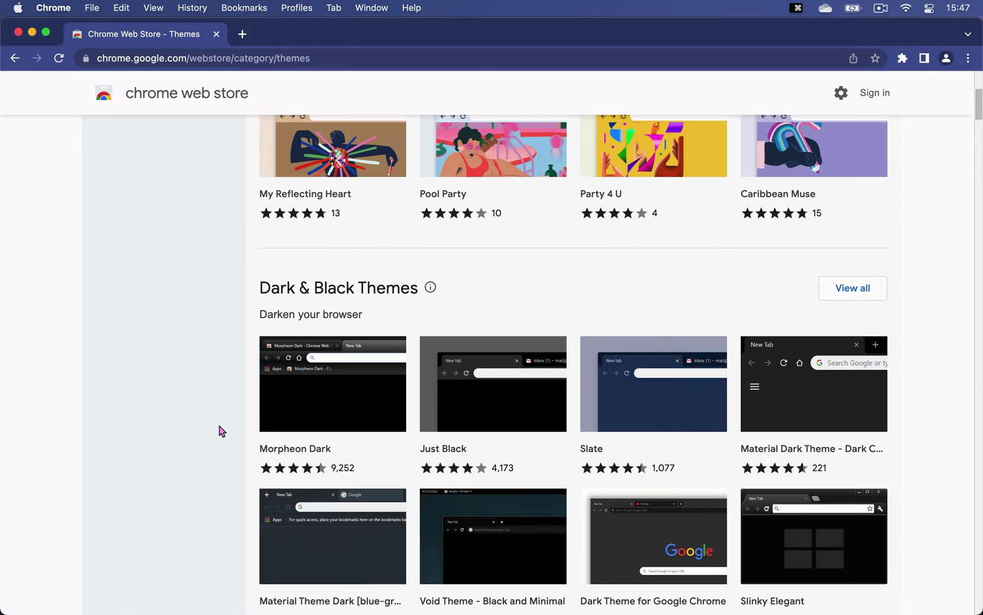
left_click(295, 392)
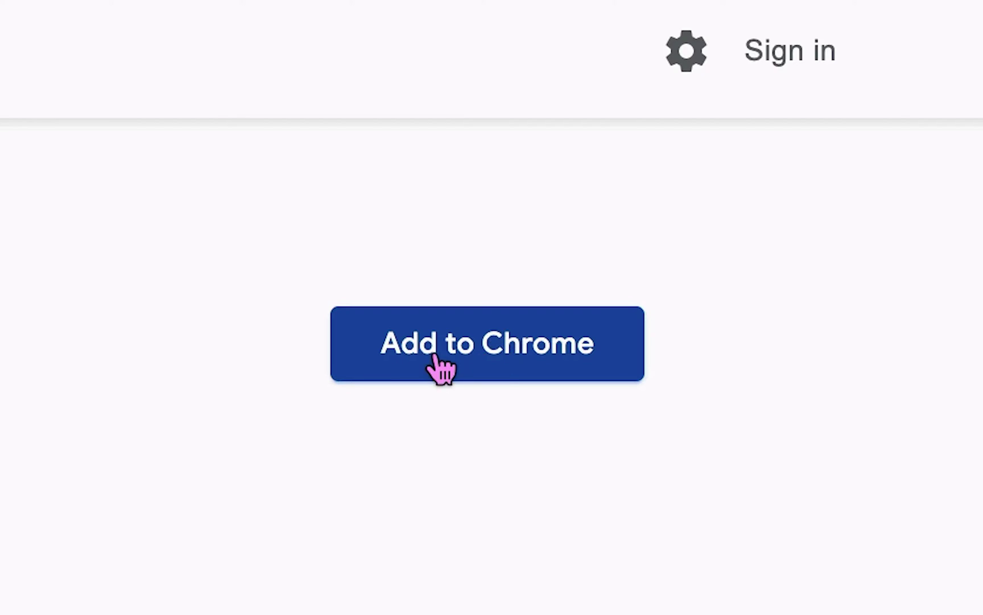
left_click(436, 357)
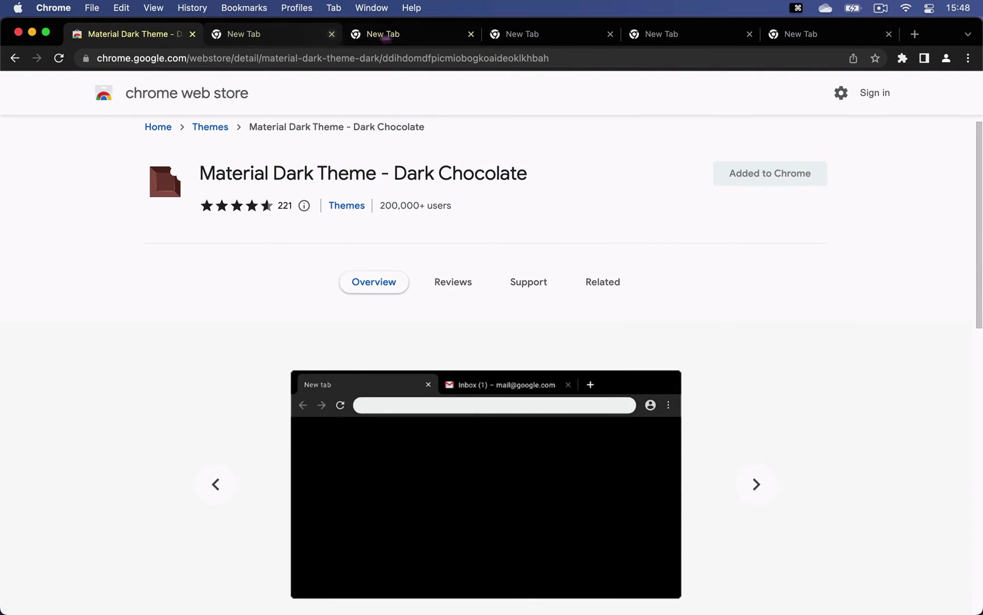
Check the Material Simple Dark Grey theme's dark look across the open New Tab tabs
left_click(793, 46)
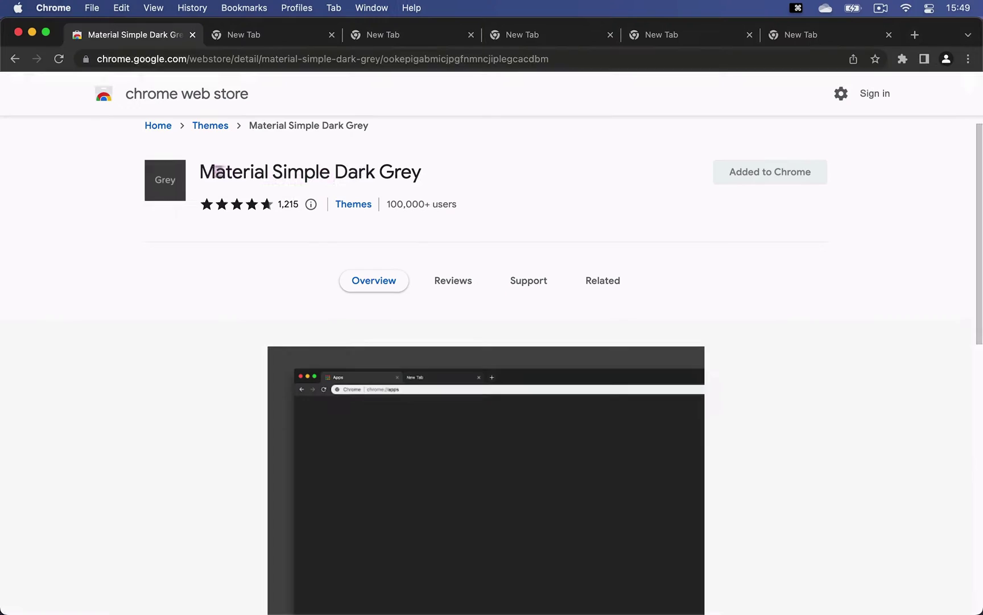
left_click_drag(219, 171, 466, 177)
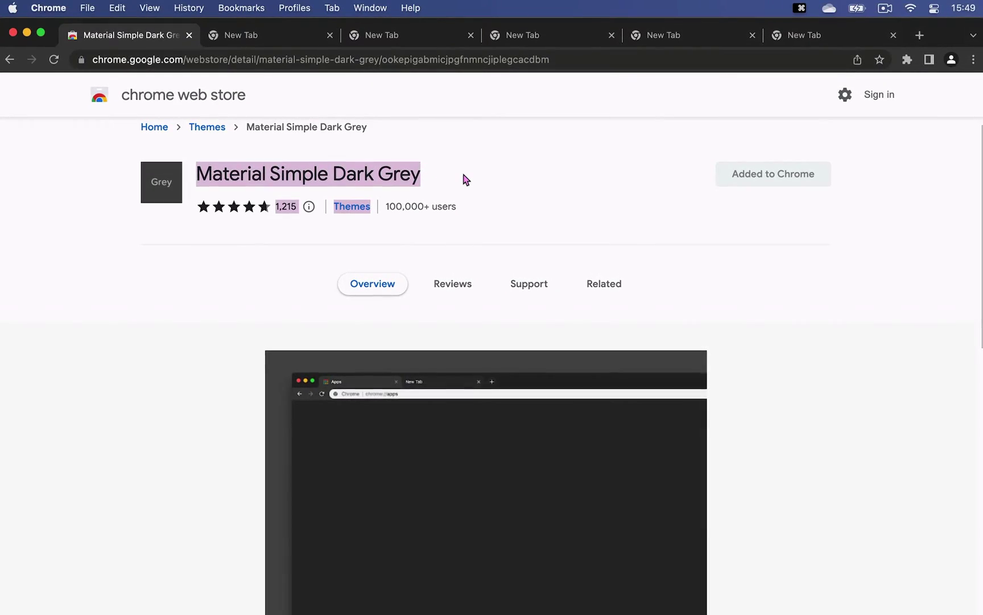
left_click(462, 178)
left_click(253, 33)
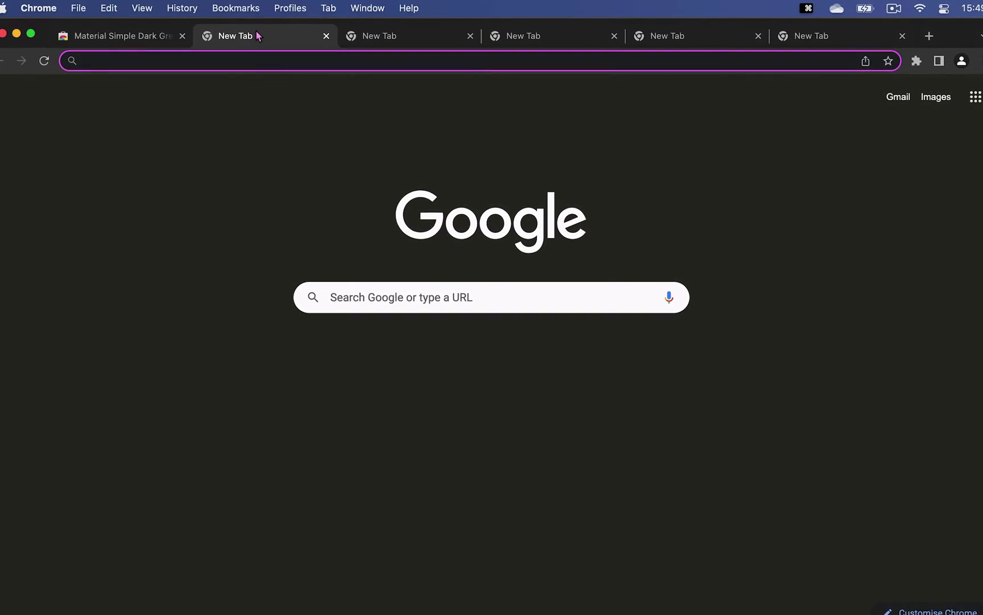
left_click(376, 39)
left_click(522, 39)
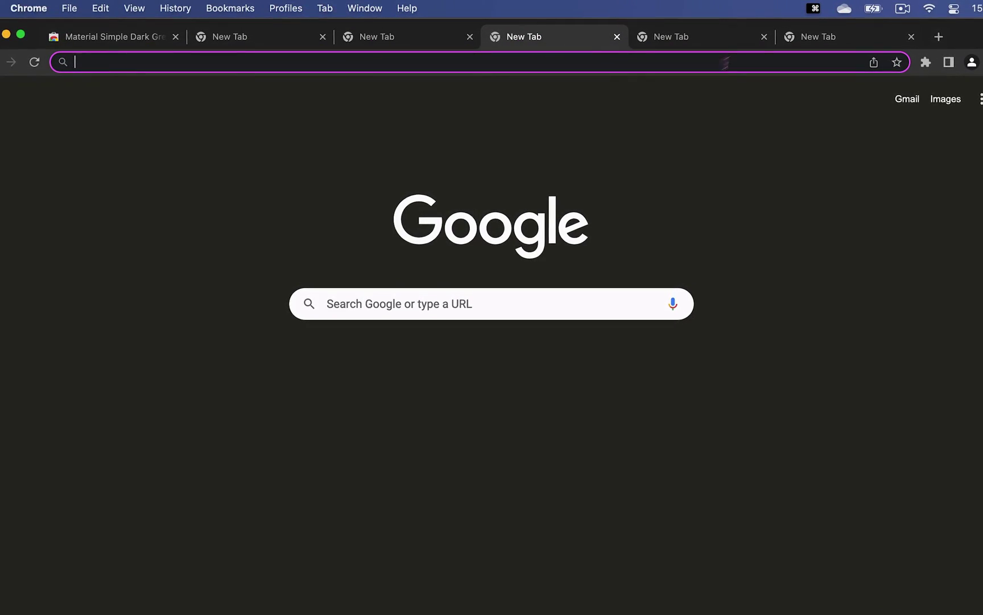
left_click(700, 37)
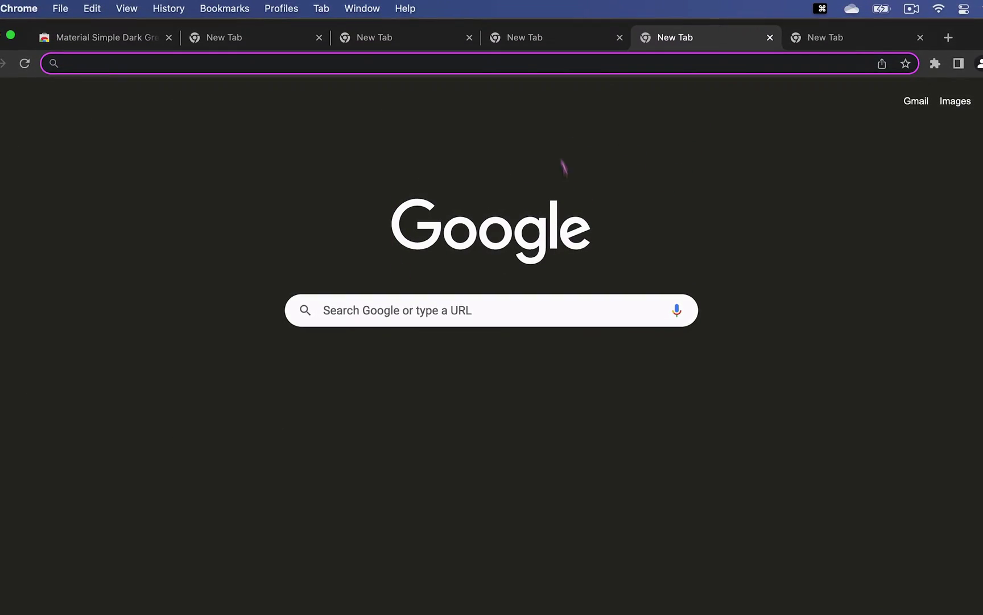
left_click(406, 37)
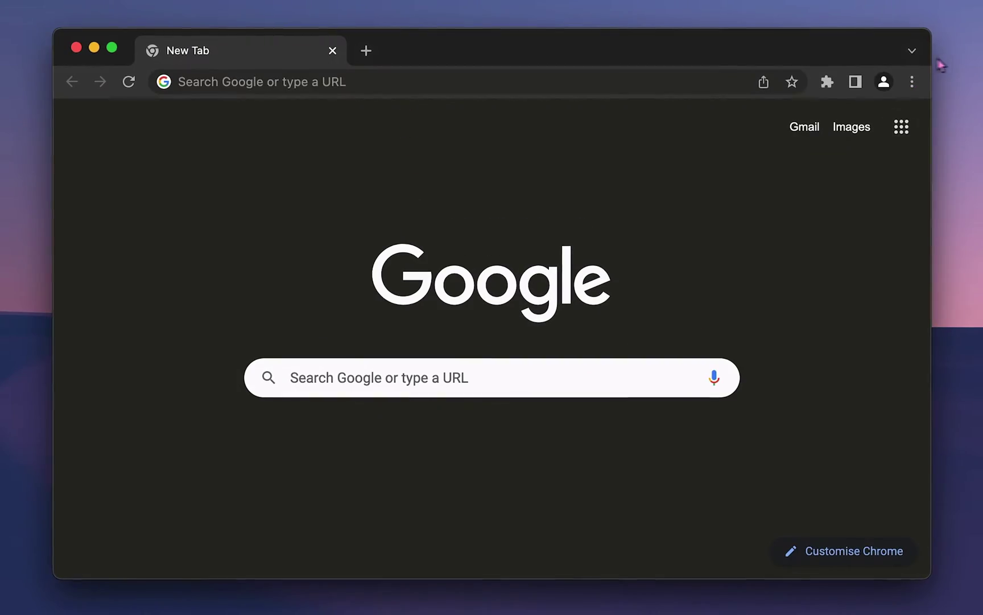
Reset the Material Simple Dark Grey theme to Chrome colours under Settings > Appearance
left_click(913, 81)
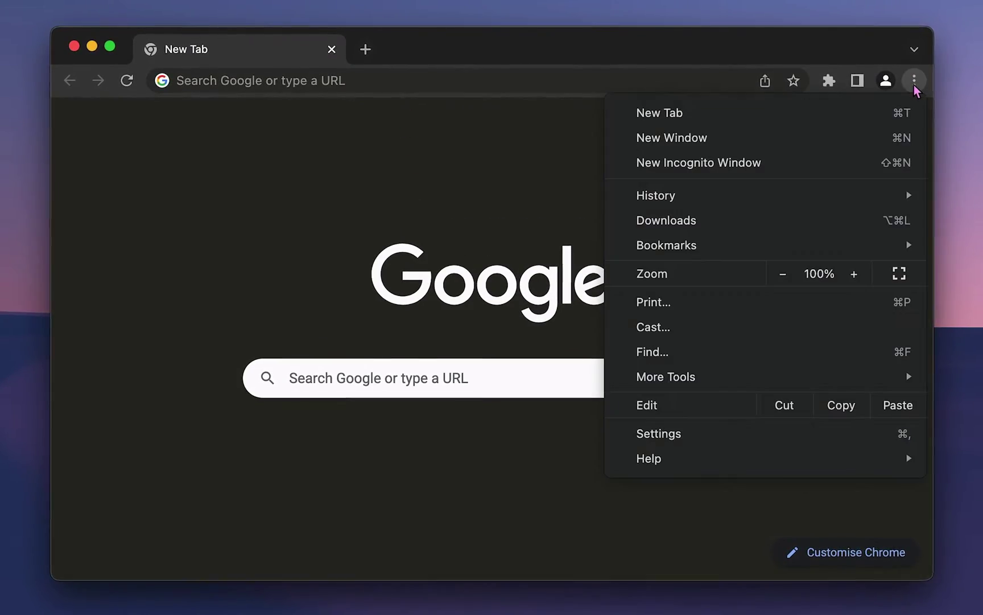
left_click(707, 438)
left_click(202, 314)
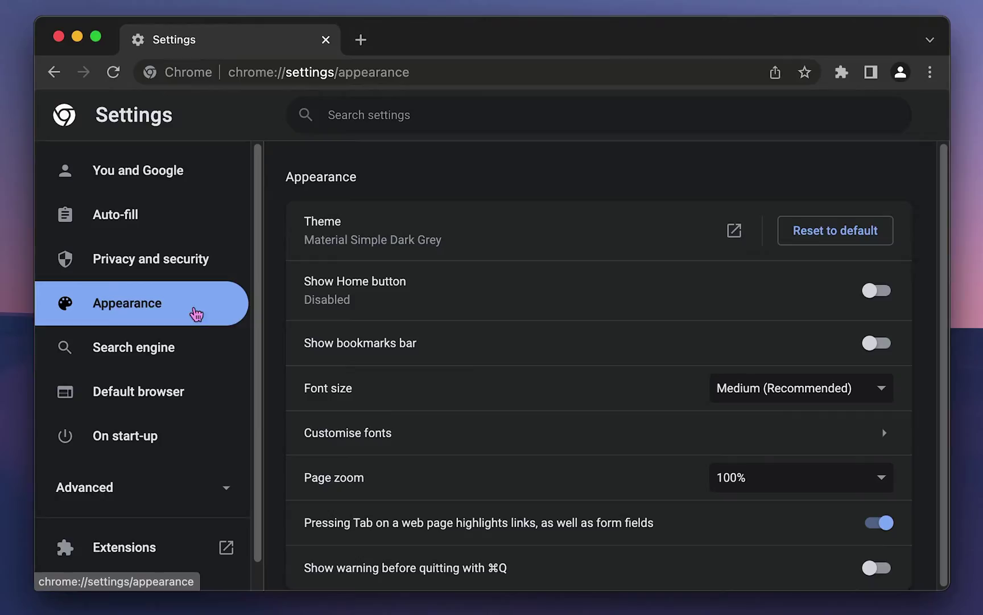
left_click(807, 230)
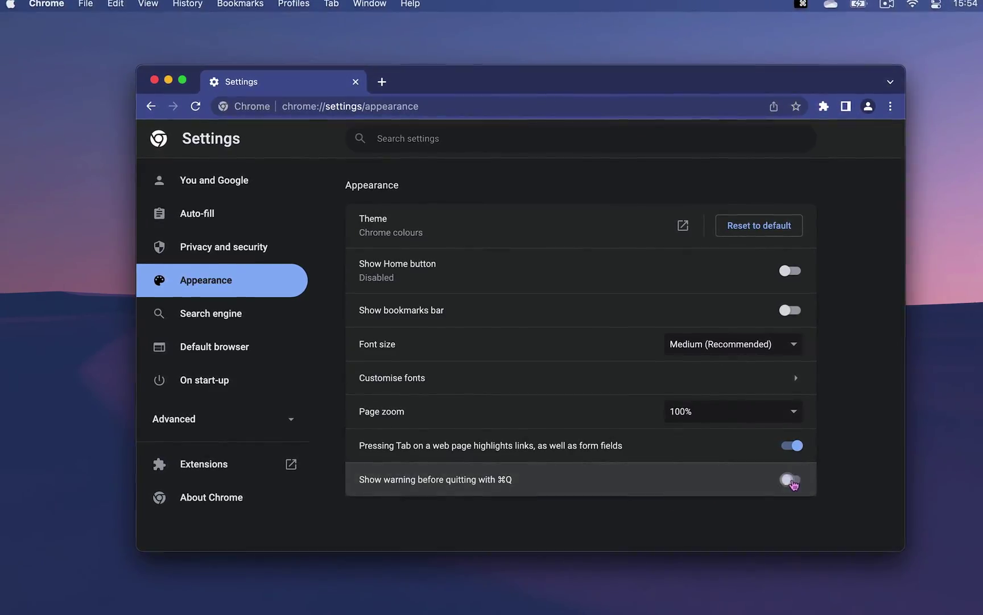
Enable the warning before quitting with ⌘Q and test it by holding ⌘Q
left_click(792, 480)
key("super+q")
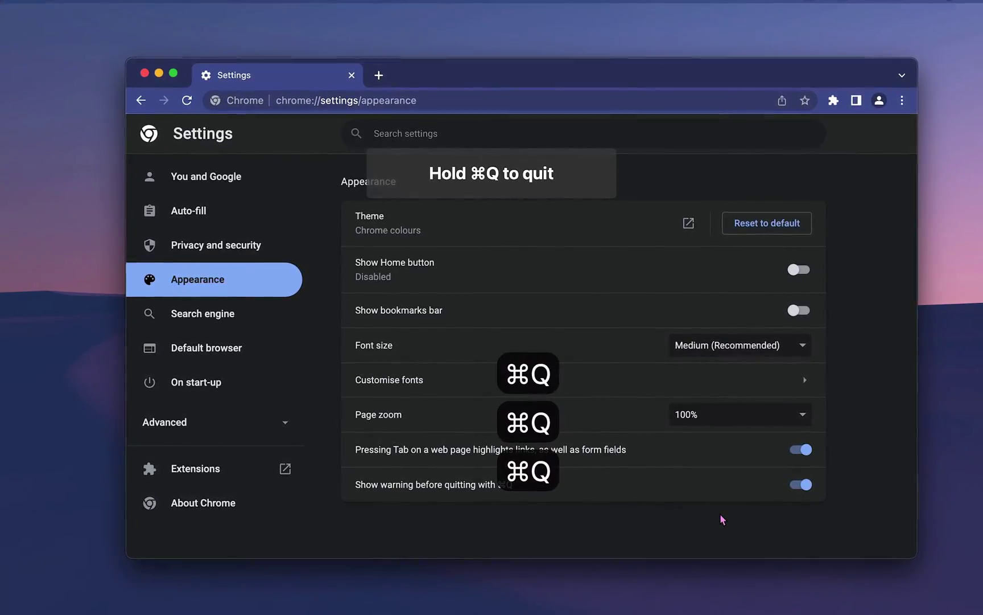
key("super+q")
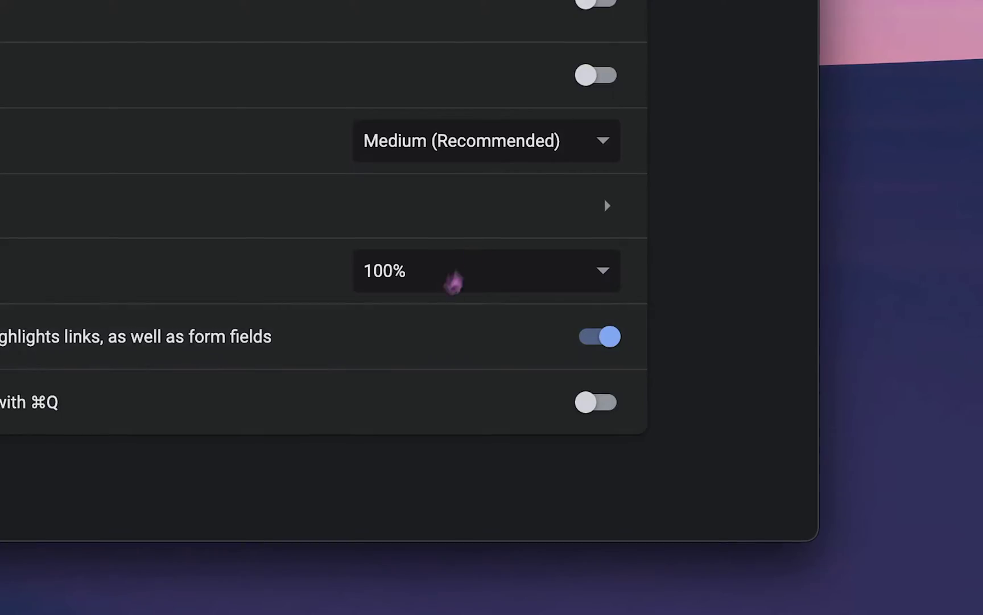
Set the default page zoom to 250% and check it with a new tab
left_click(453, 282)
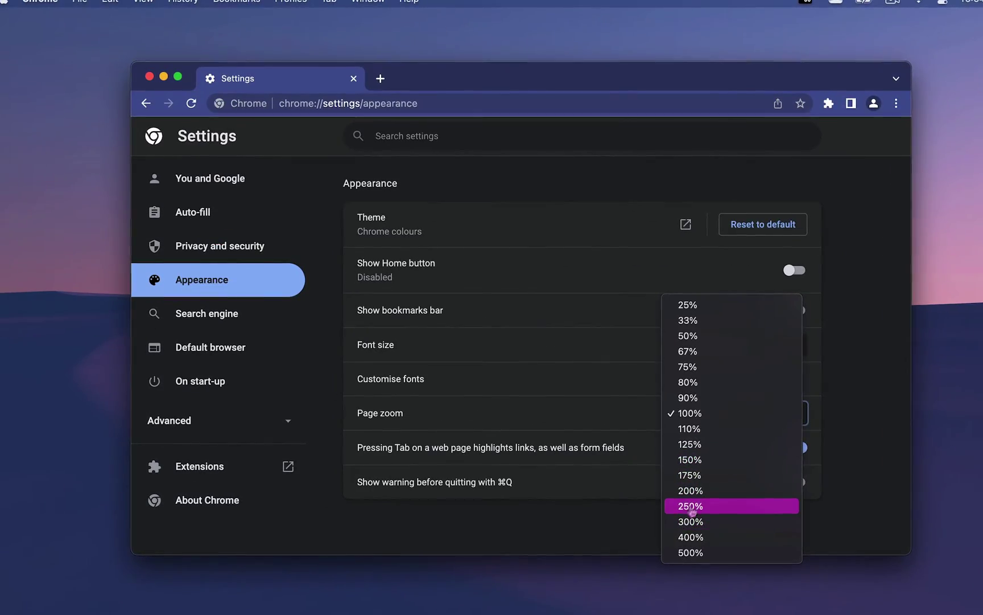
left_click(695, 507)
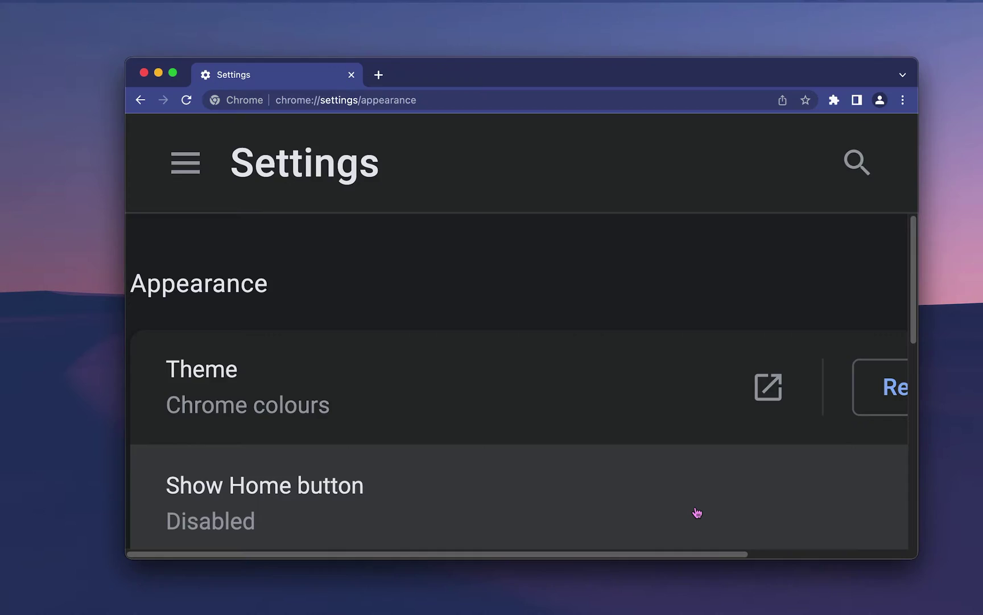
key("super+t")
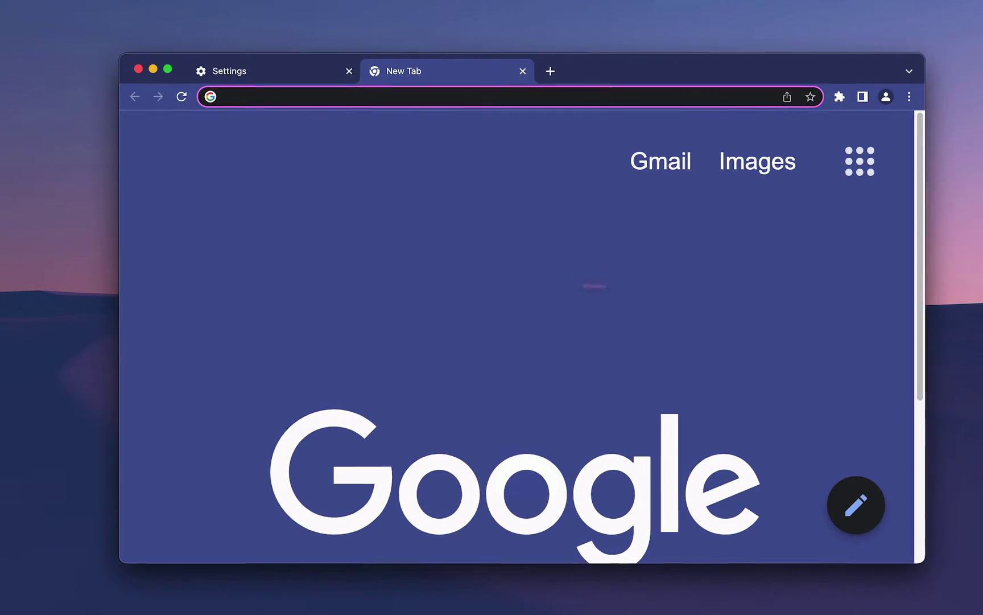
key("super+w")
scroll(584, 360, "down", 4)
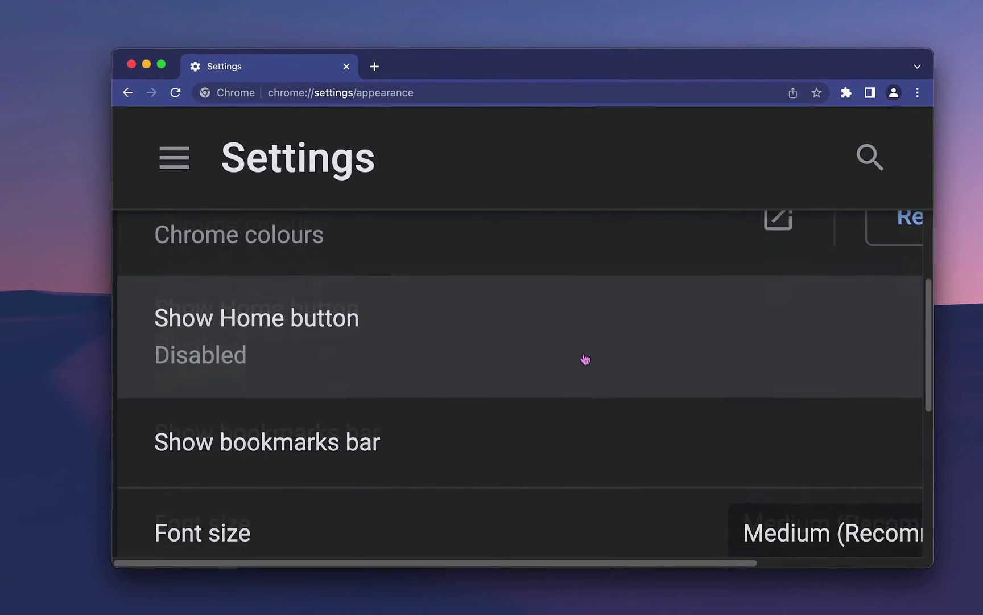
scroll(585, 358, "down", 3)
scroll(584, 355, "right", 1)
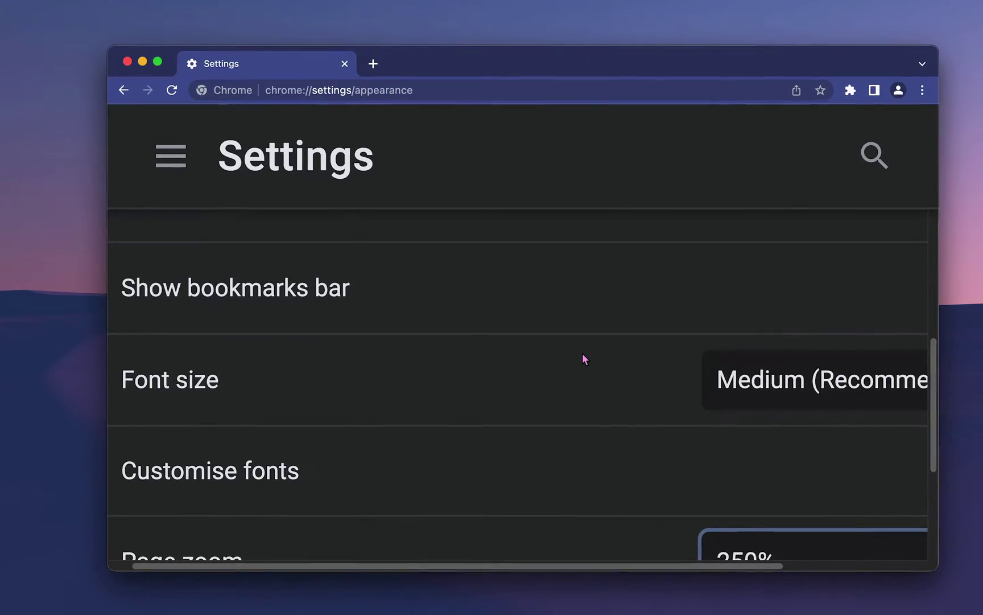
Customise fonts: raise the font size from 16 to 24 and set the standard font to Trattatello
left_click(551, 303)
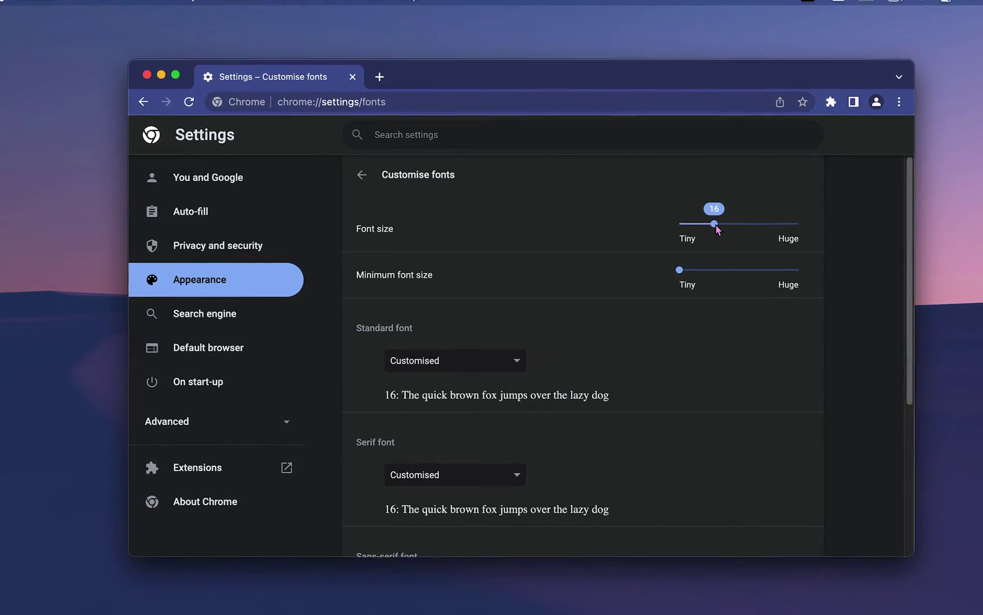
left_click_drag(718, 228, 744, 234)
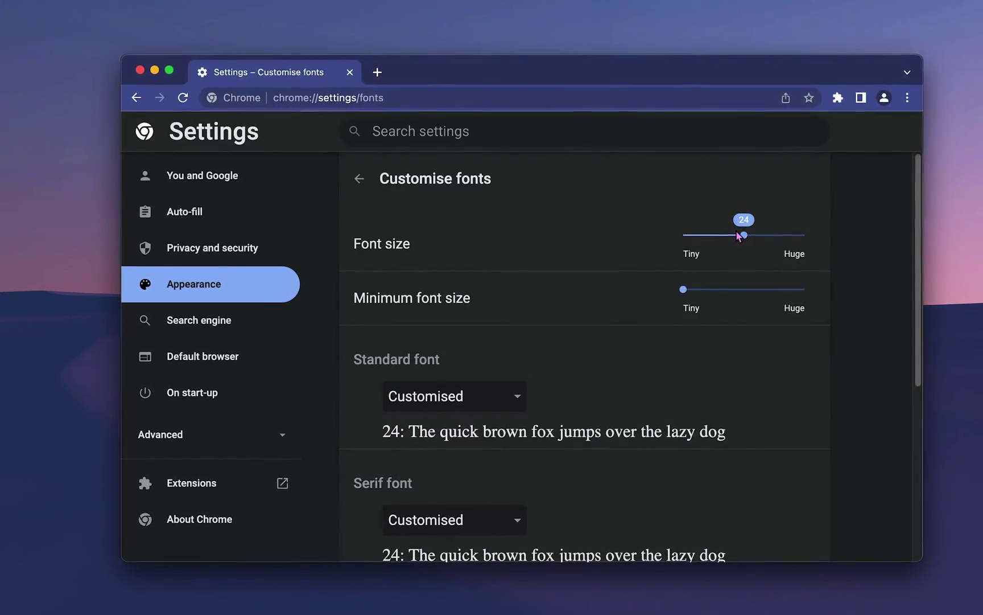
left_click(490, 397)
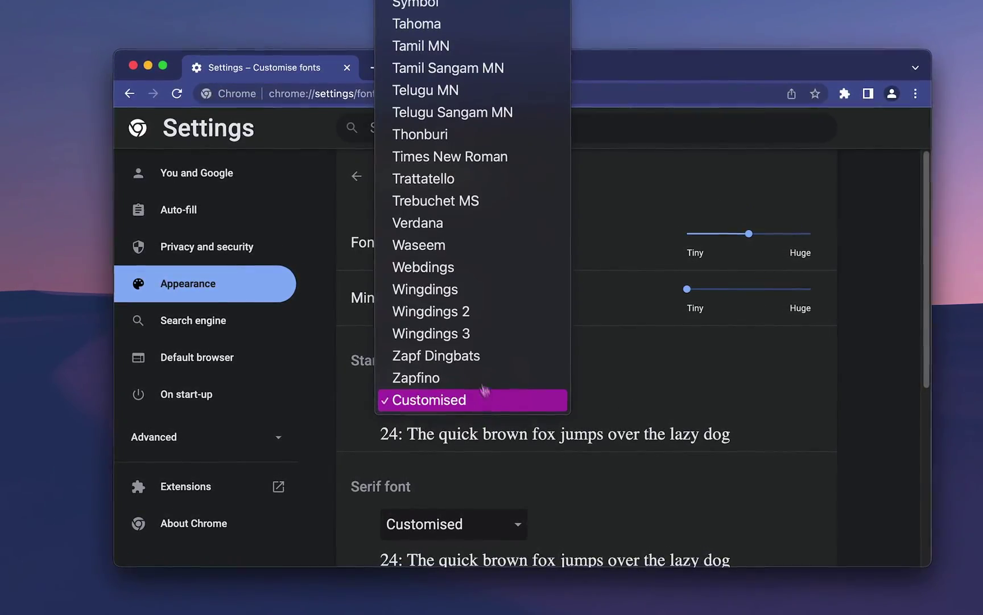
left_click(450, 179)
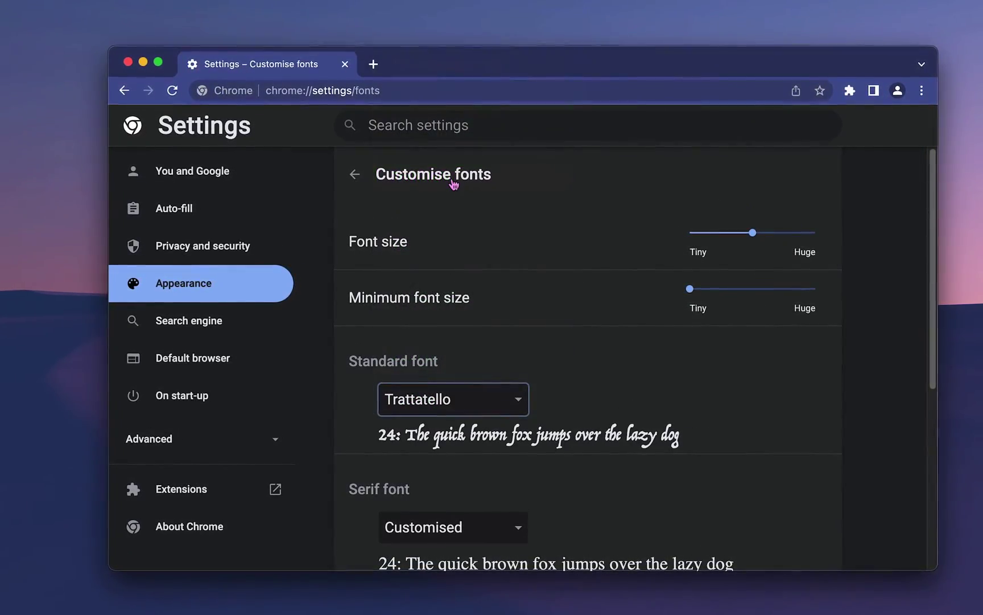
left_click(354, 174)
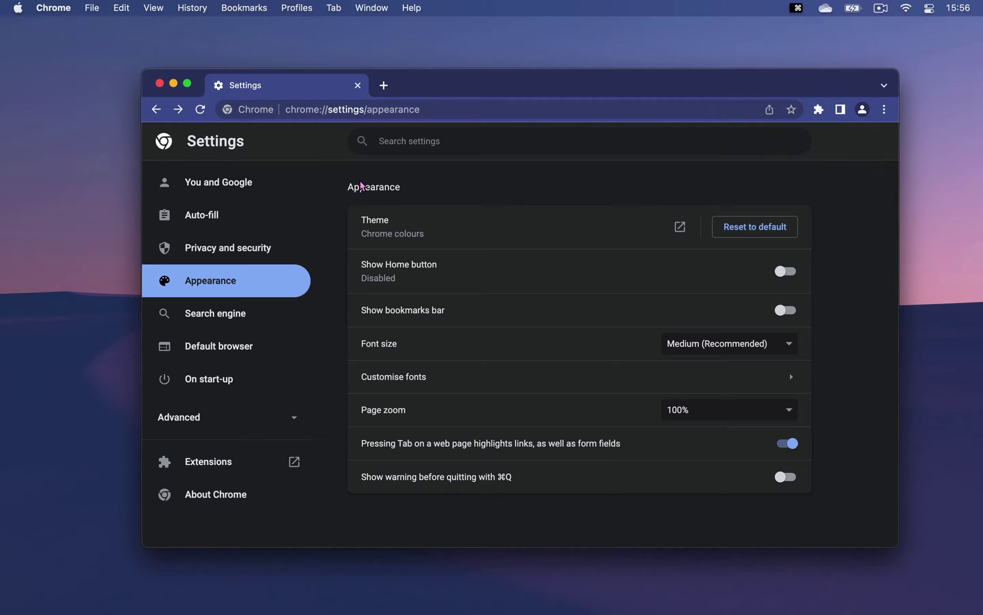
Add youtube as a start-up page, then switch start-up to Continue where you left off
left_click(209, 382)
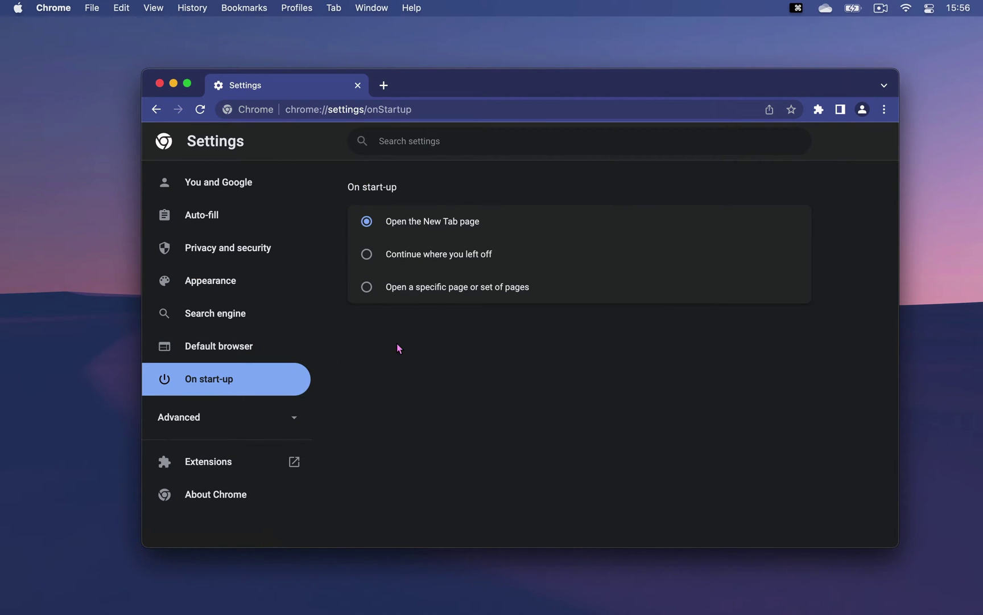
left_click(466, 287)
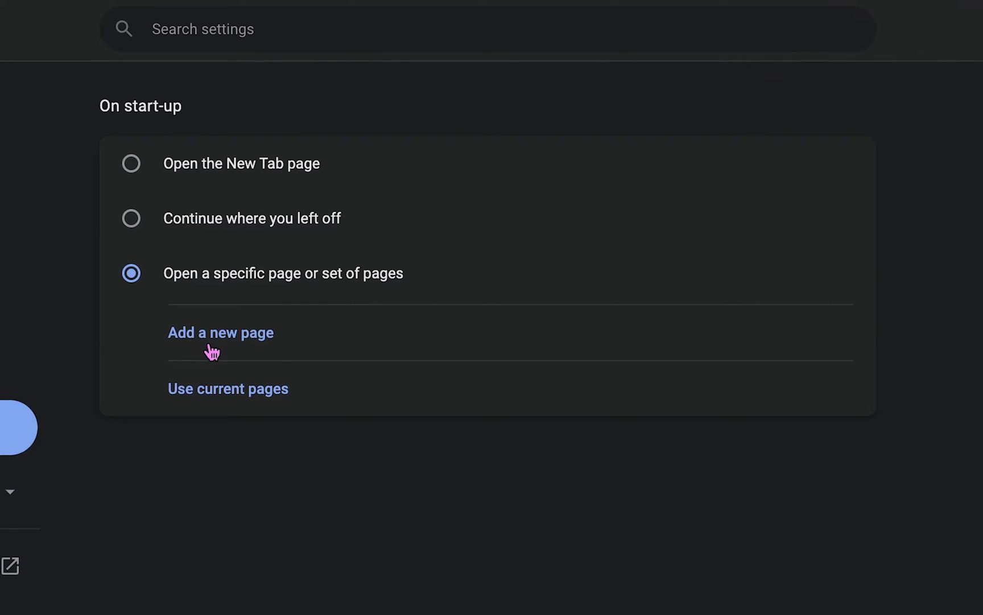
left_click(209, 347)
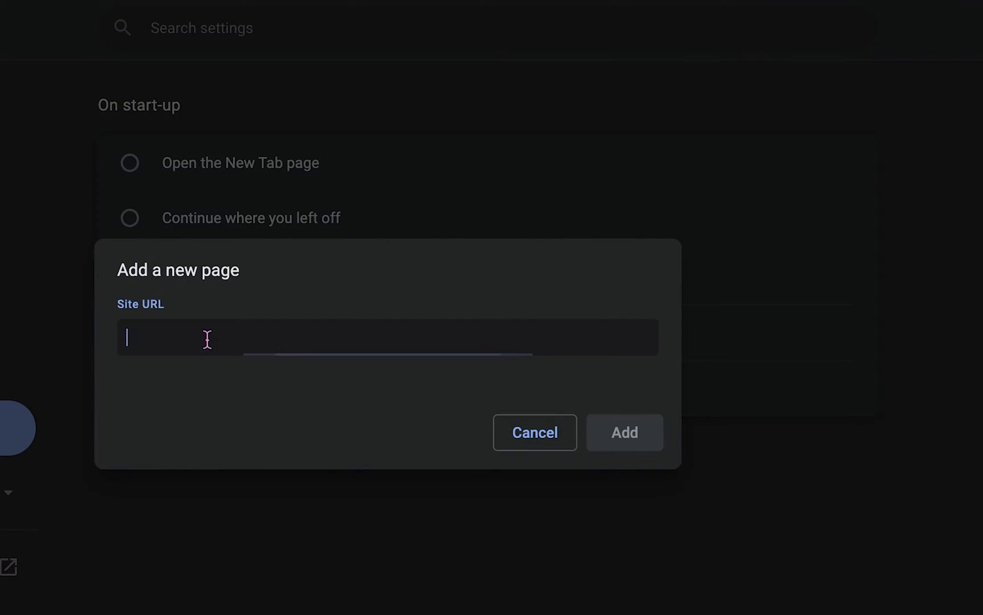
type("youtube.com/bogxd")
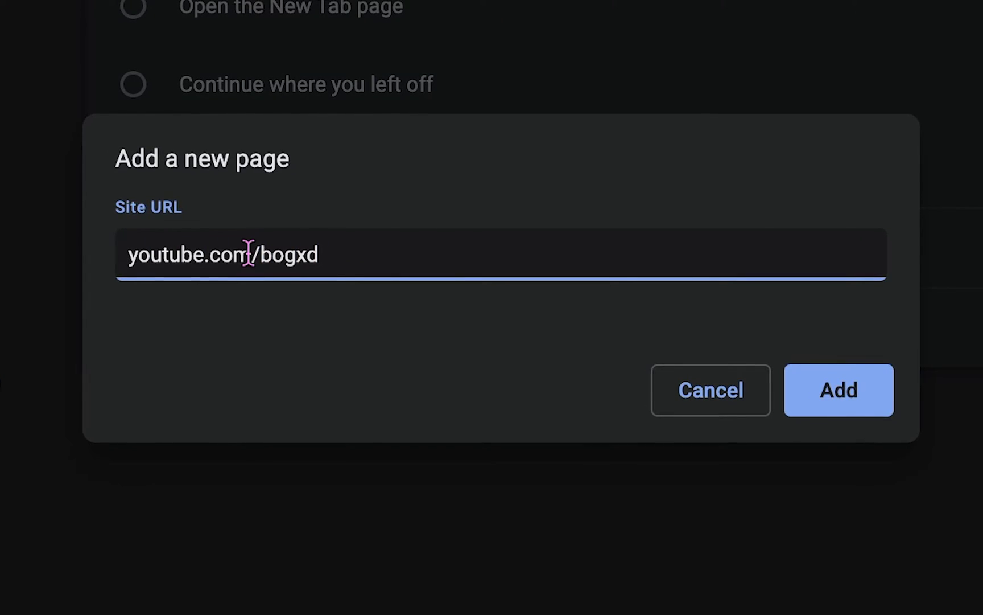
left_click(865, 390)
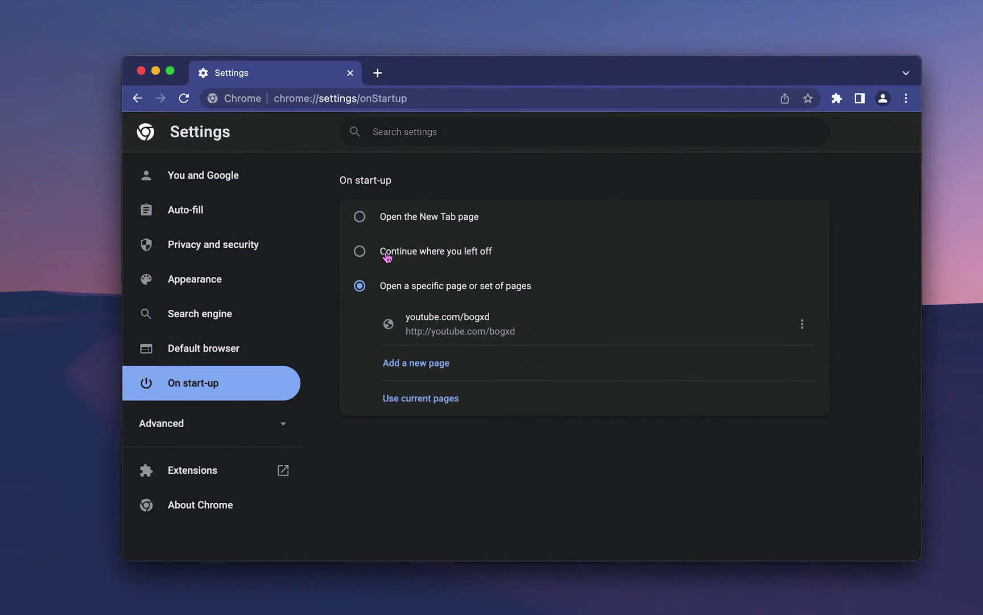
left_click(386, 256)
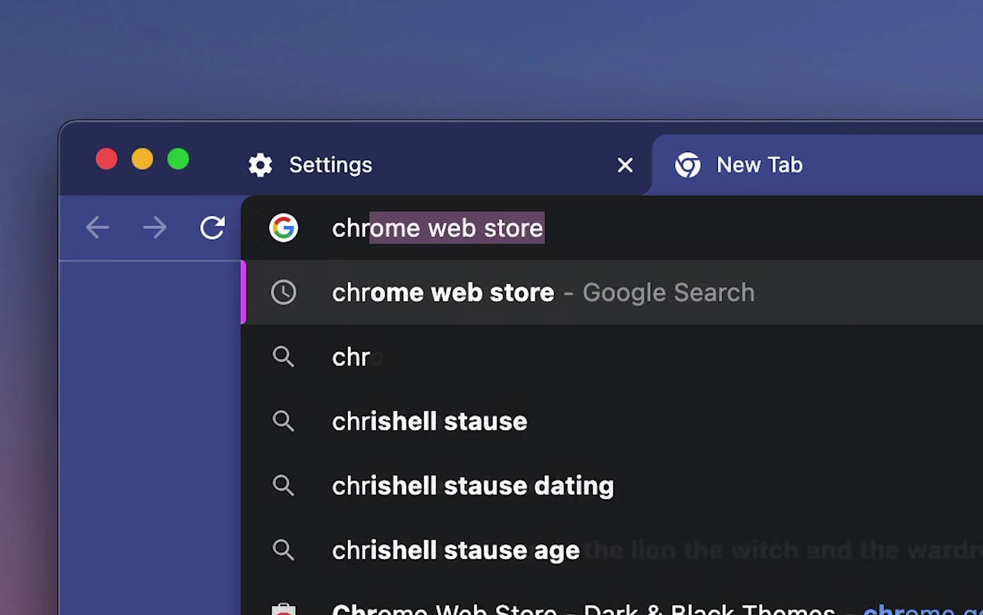
Search 'chrome extensions' and scroll through the Web Store's Extensions category
type("ome extensions]")
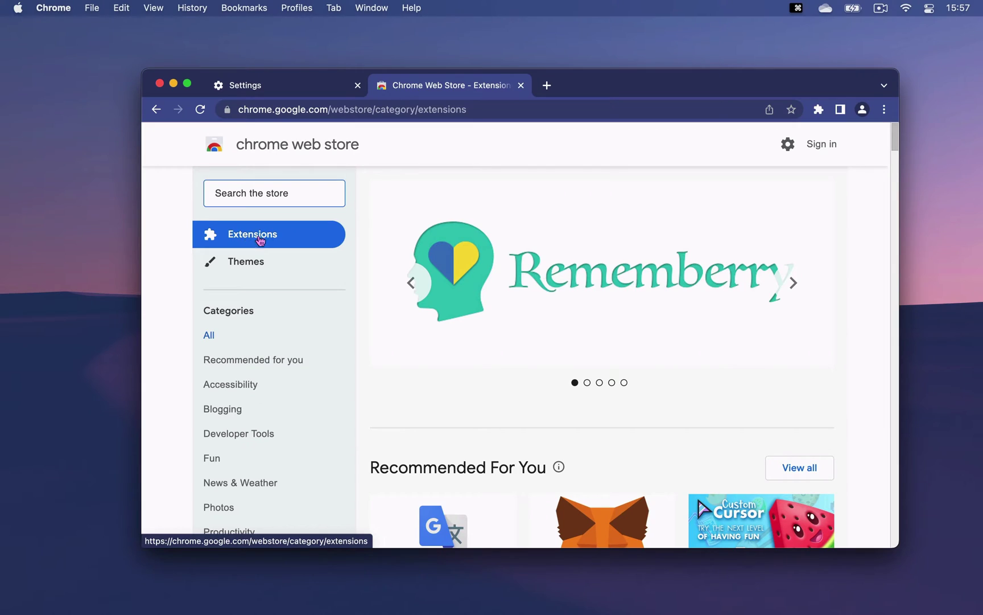
scroll(585, 283, "down", 8)
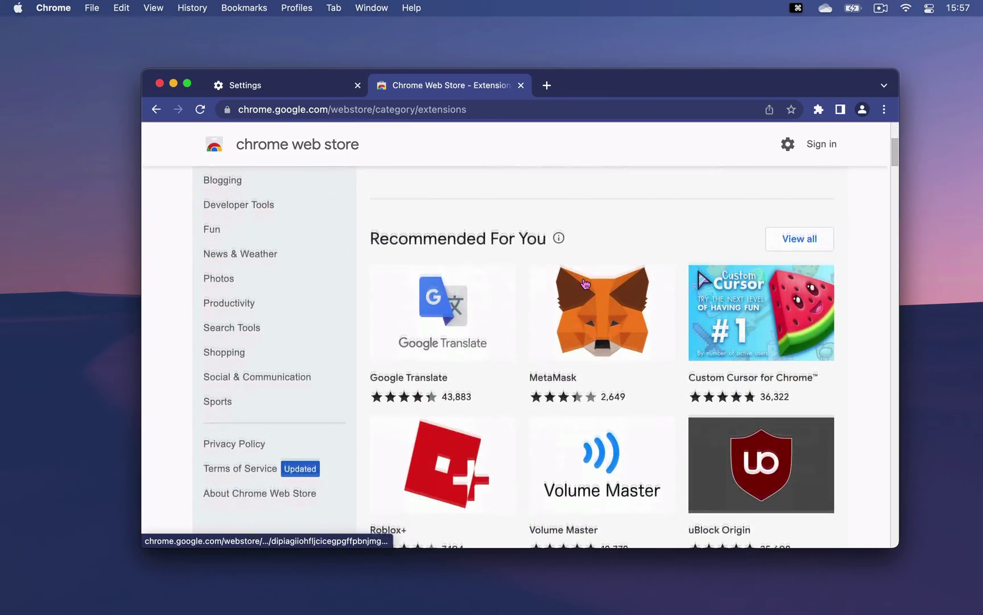
scroll(585, 283, "down", 4)
scroll(586, 282, "down", 4)
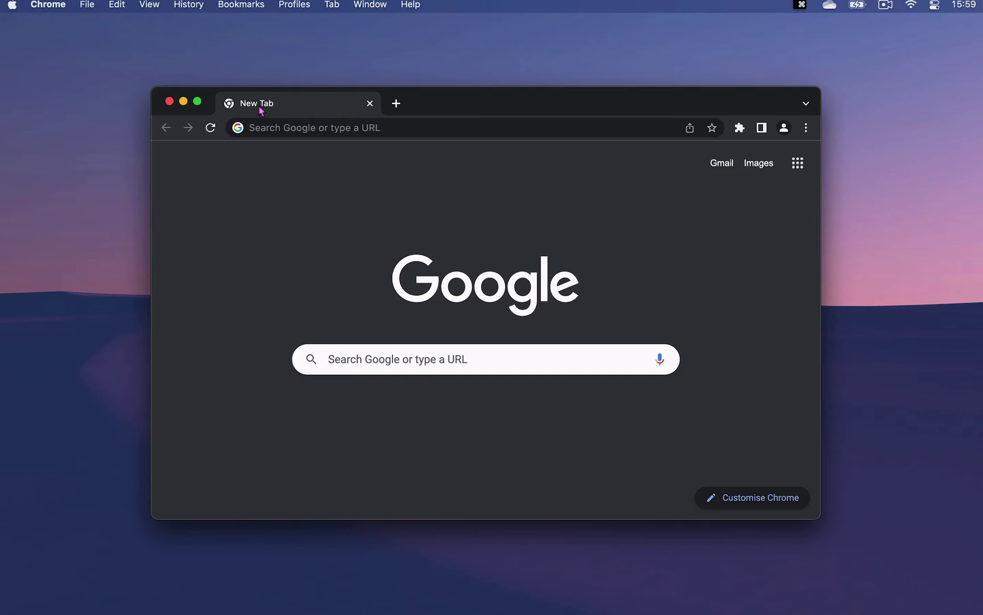
Upload wallhaven-q6x9rl from the wallpapers folder as the New Tab background
left_click(749, 504)
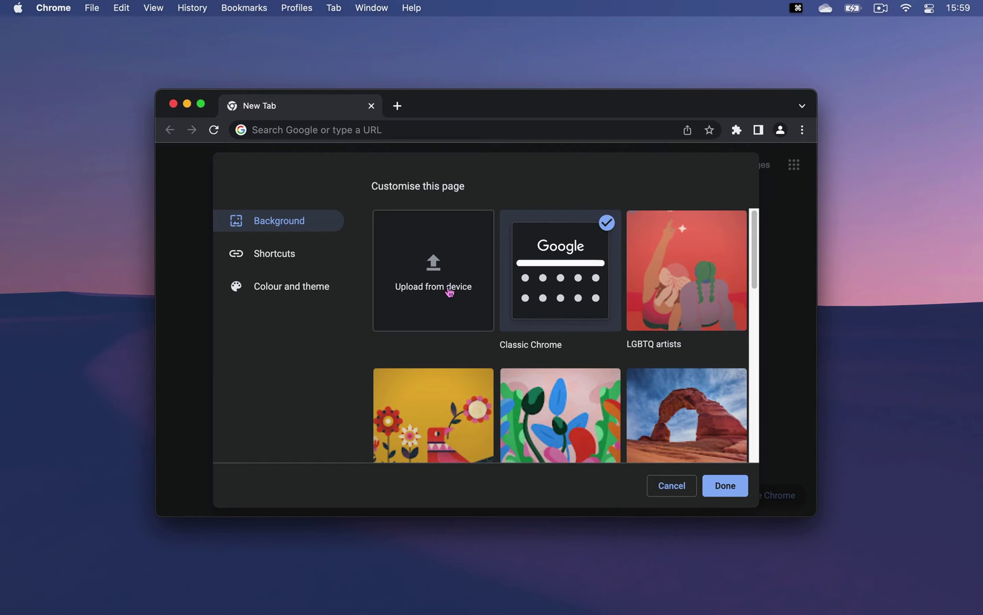
left_click(452, 281)
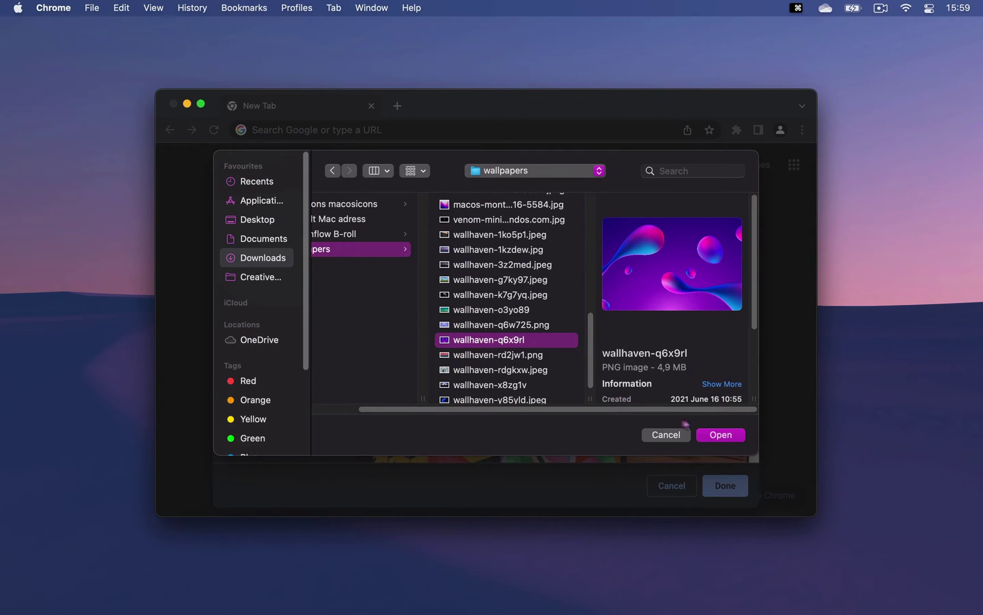
left_click(720, 435)
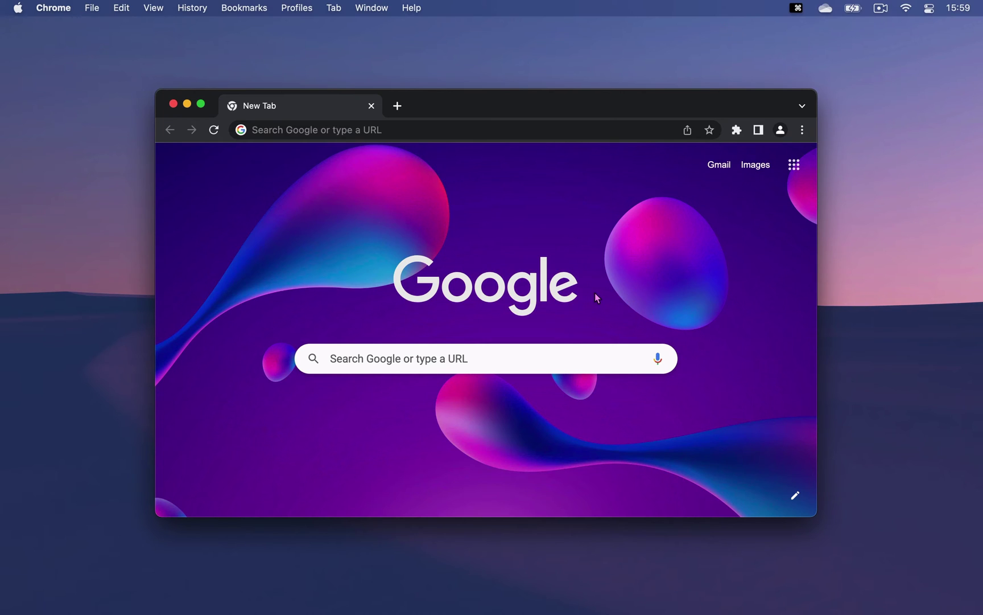
left_click(795, 496)
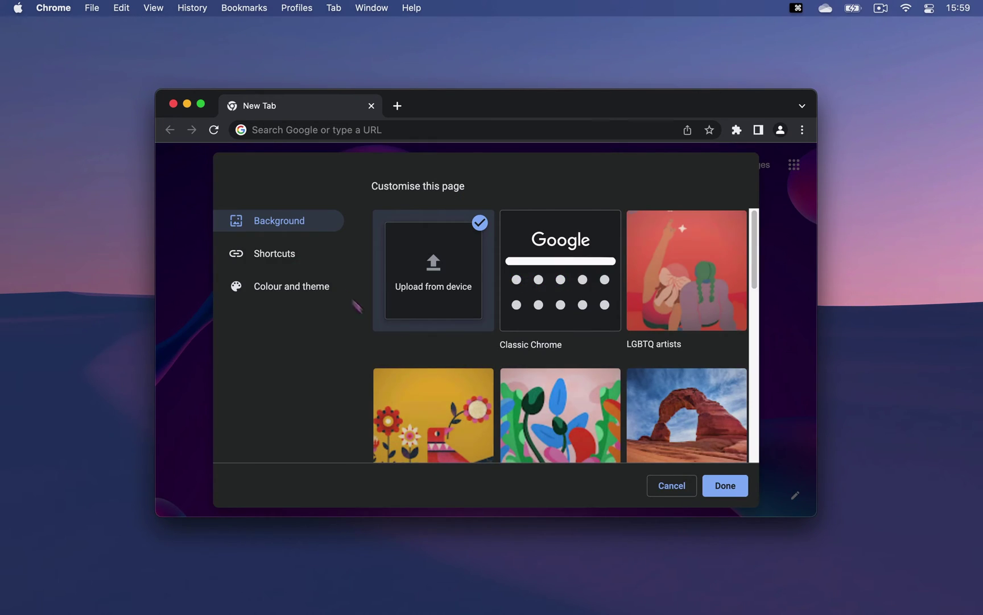
Turn on Hide shortcuts so the New Tab page shows no shortcuts
left_click(292, 251)
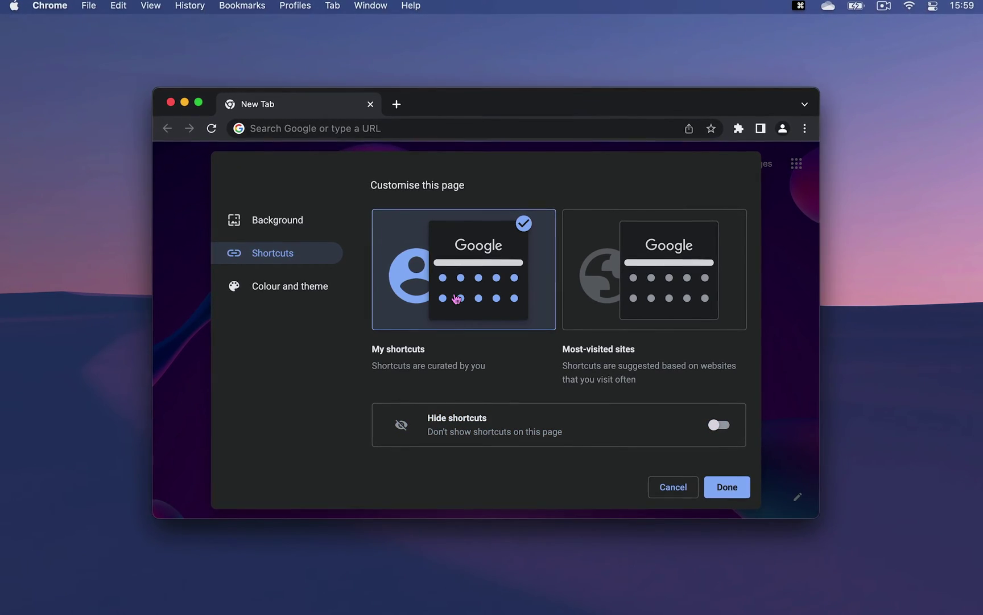
left_click(726, 485)
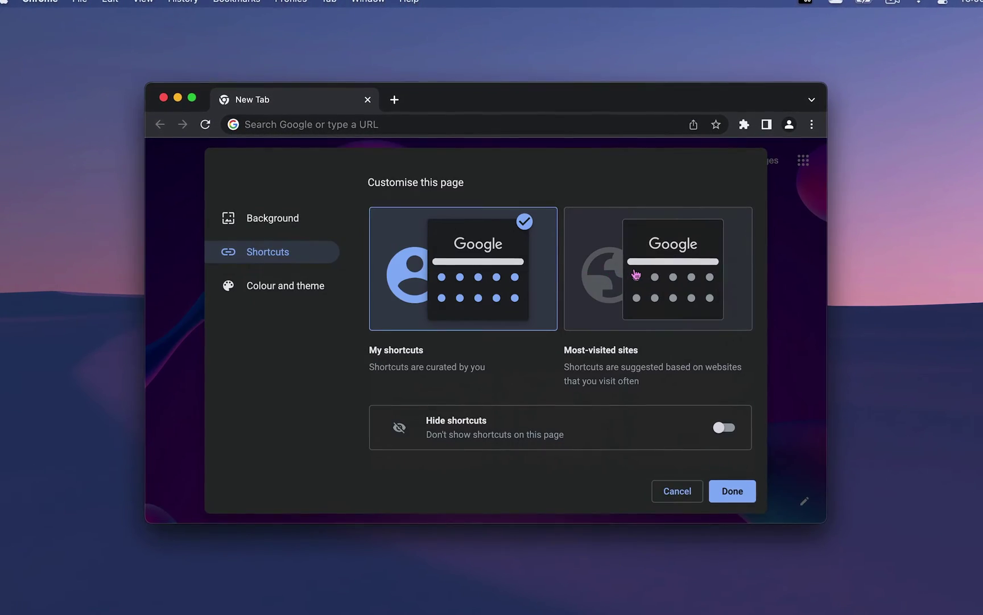
left_click(635, 276)
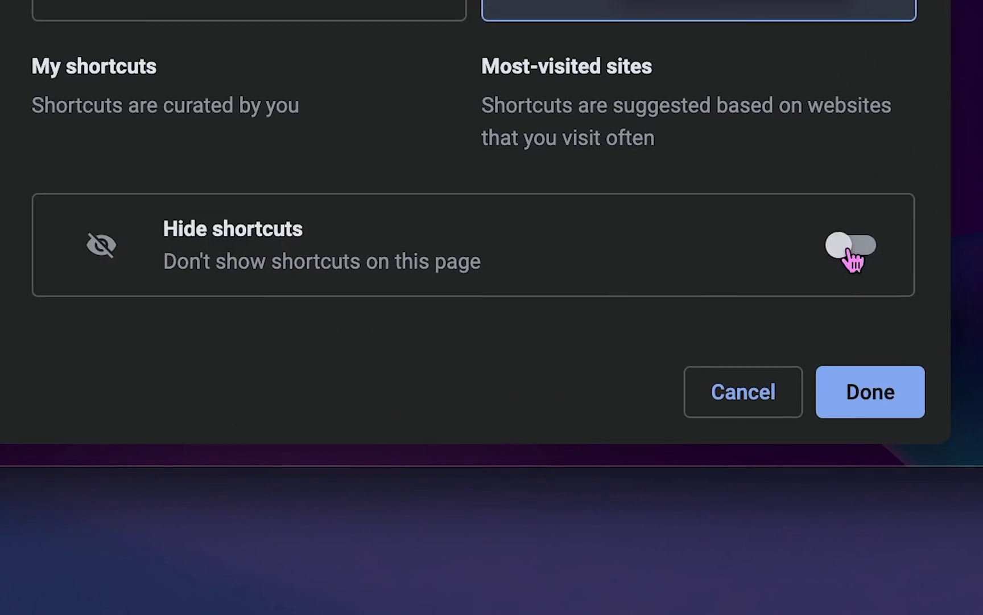
left_click(730, 432)
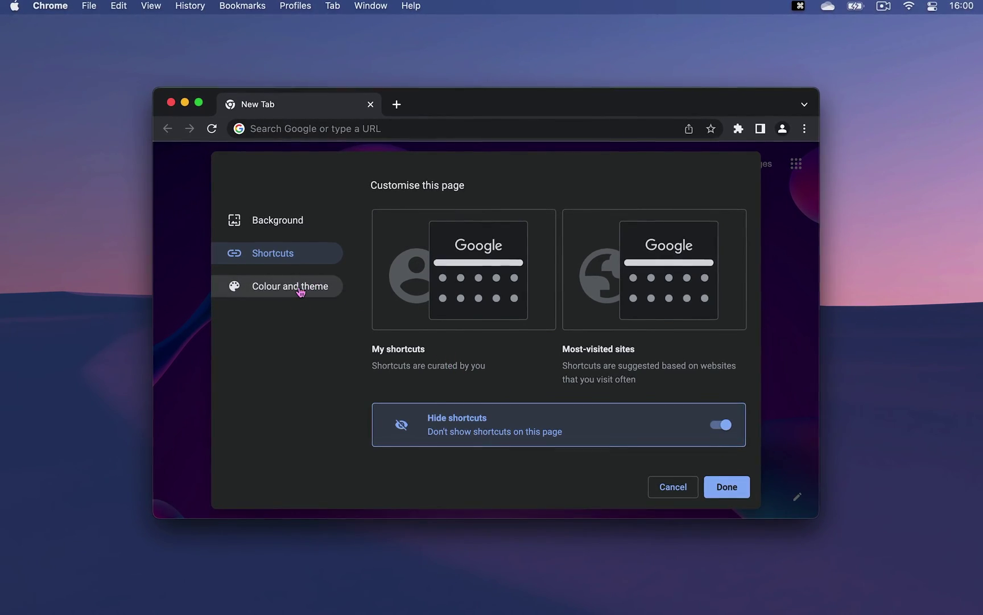
Preview the orange, green, teal and light-blue themes, then apply a custom navy colour
left_click(300, 292)
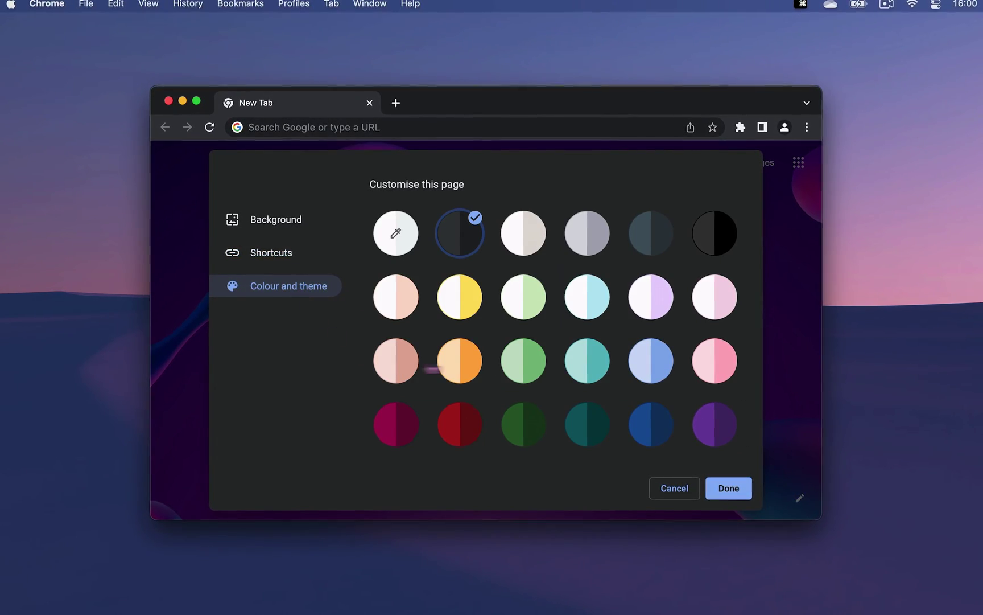
left_click(477, 359)
left_click(528, 363)
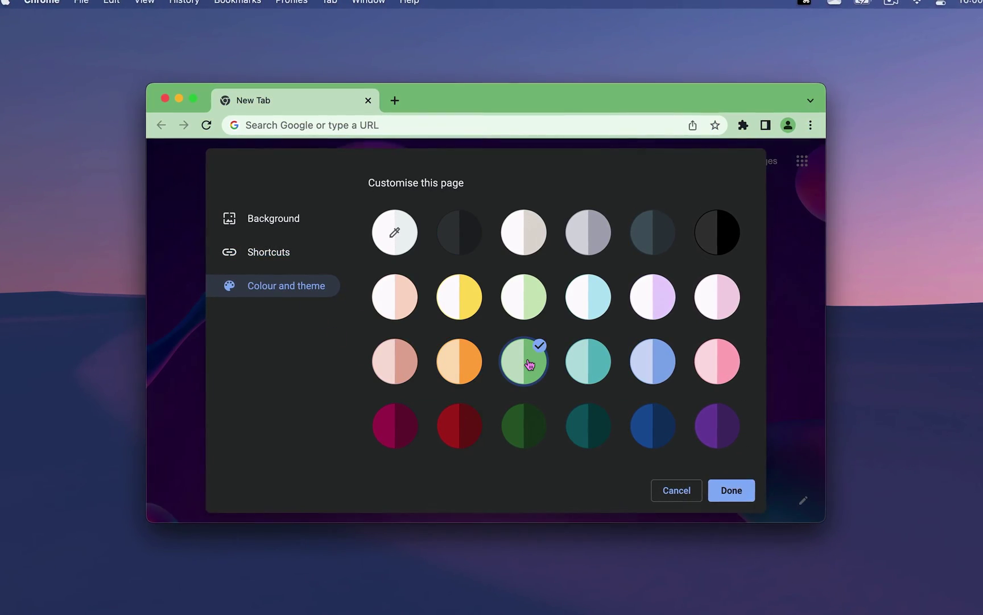
left_click(594, 368)
left_click(654, 367)
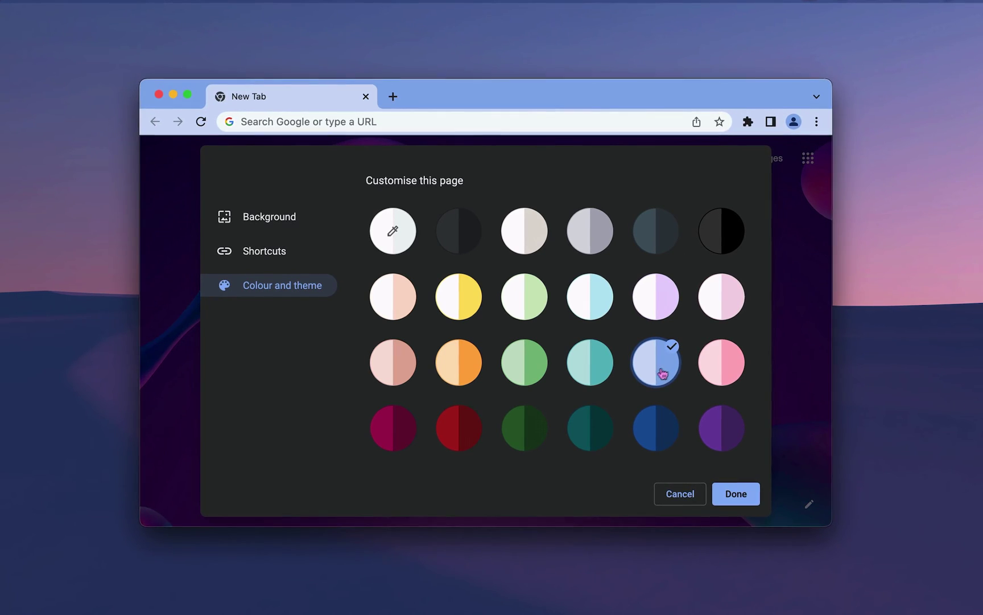
left_click(394, 231)
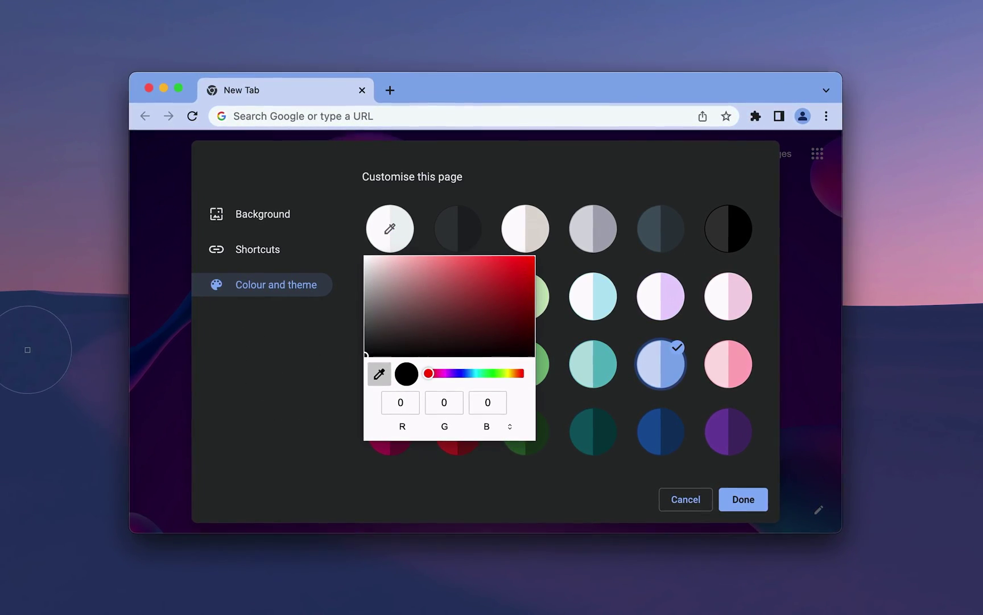
left_click(222, 395)
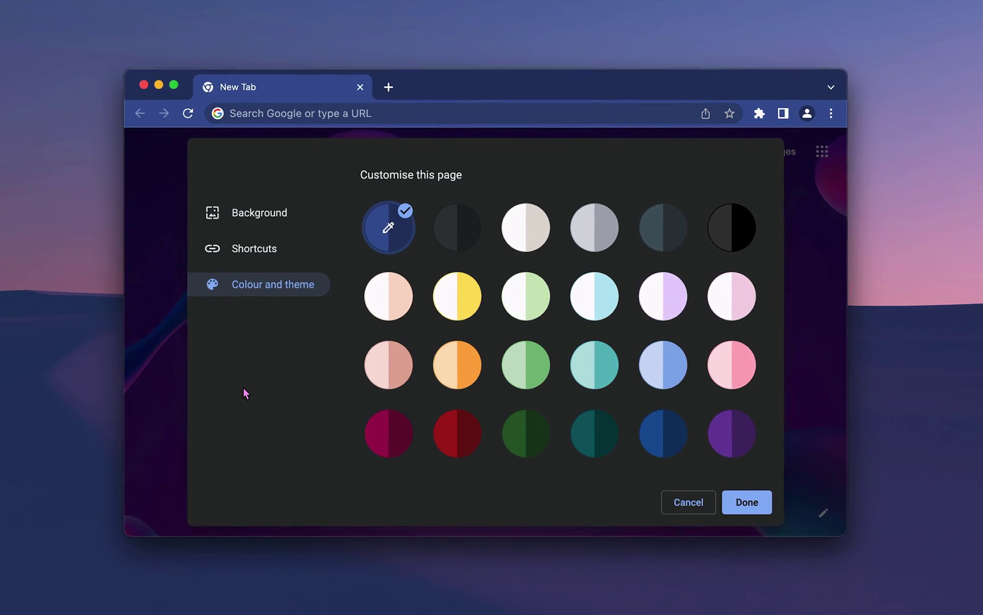
Load chrome://flags and scroll down the Experiments list, then back up
type("chr")
type("ome")
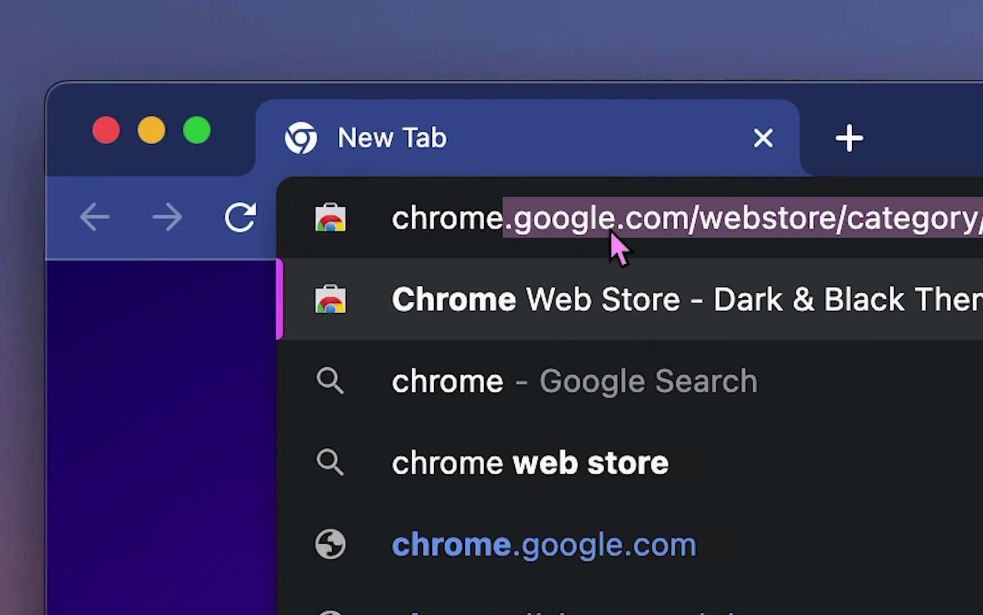
type("://flags")
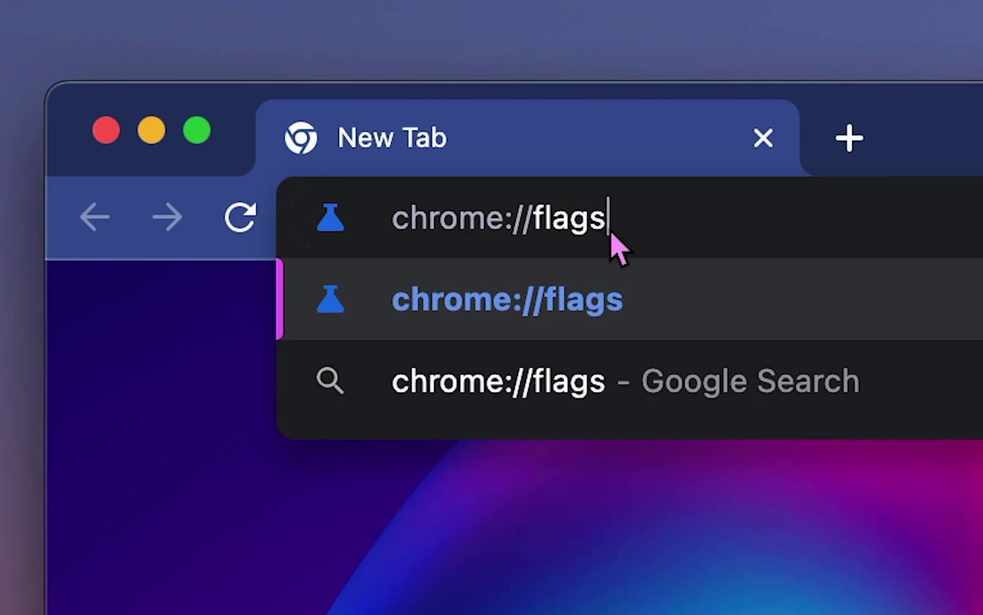
key("Return")
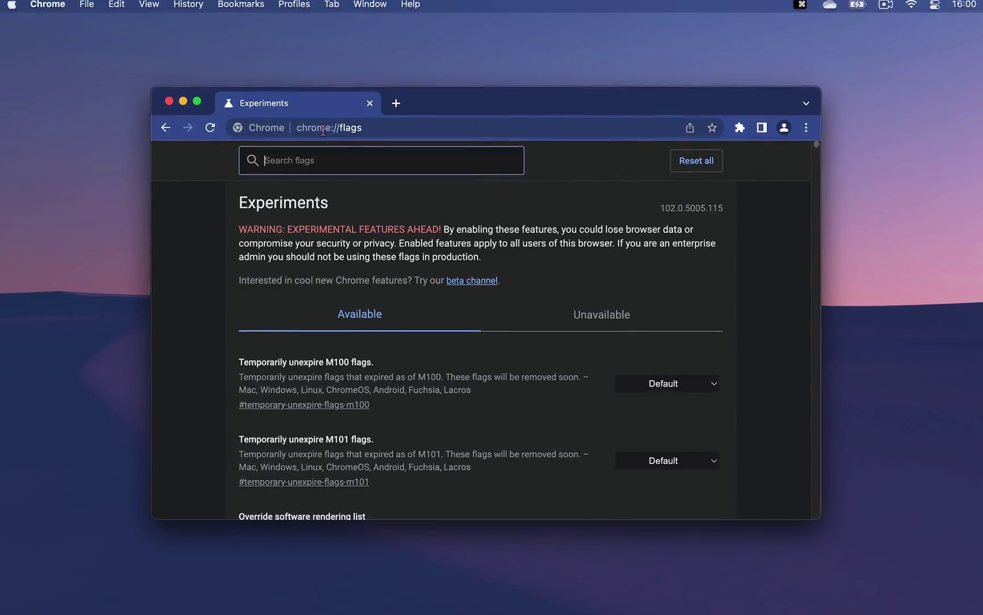
scroll(452, 327, "down", 15)
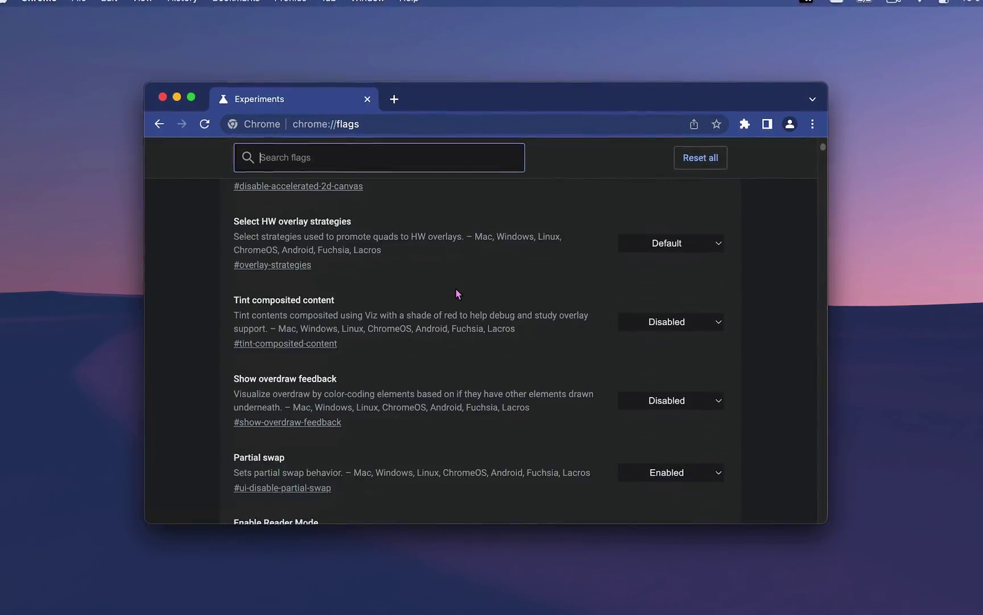
scroll(456, 292, "down", 2)
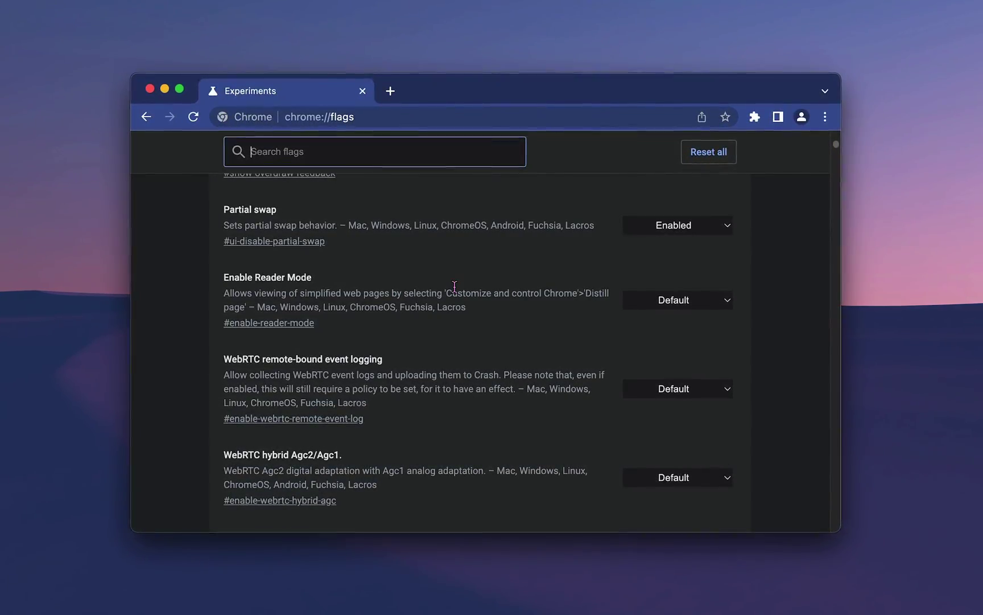
scroll(454, 286, "up", 15)
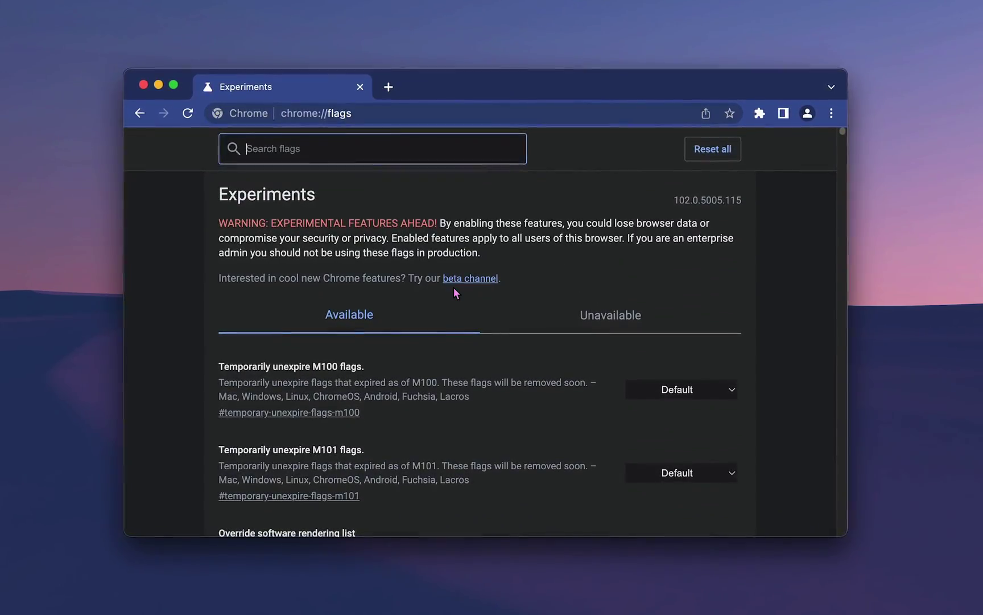